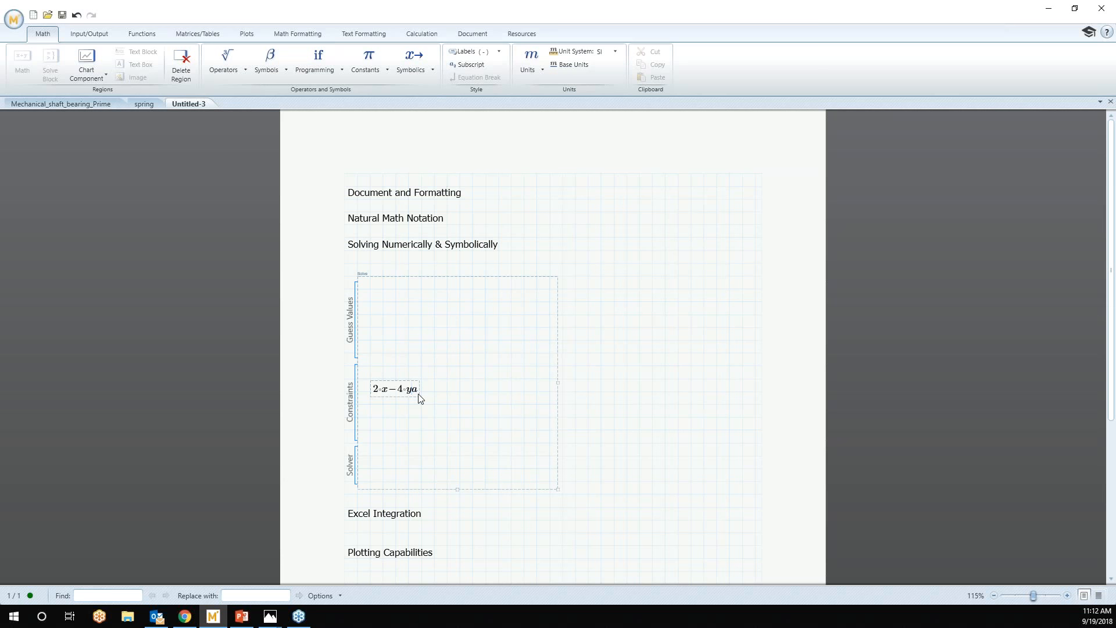
Complete the first constraint as 2·x−4·y=a with the comparison equals operator and check it among the available operators
{"action": "key", "text": "ctrl+equal"}
{"action": "left_click", "coordinate": [625, 398]}
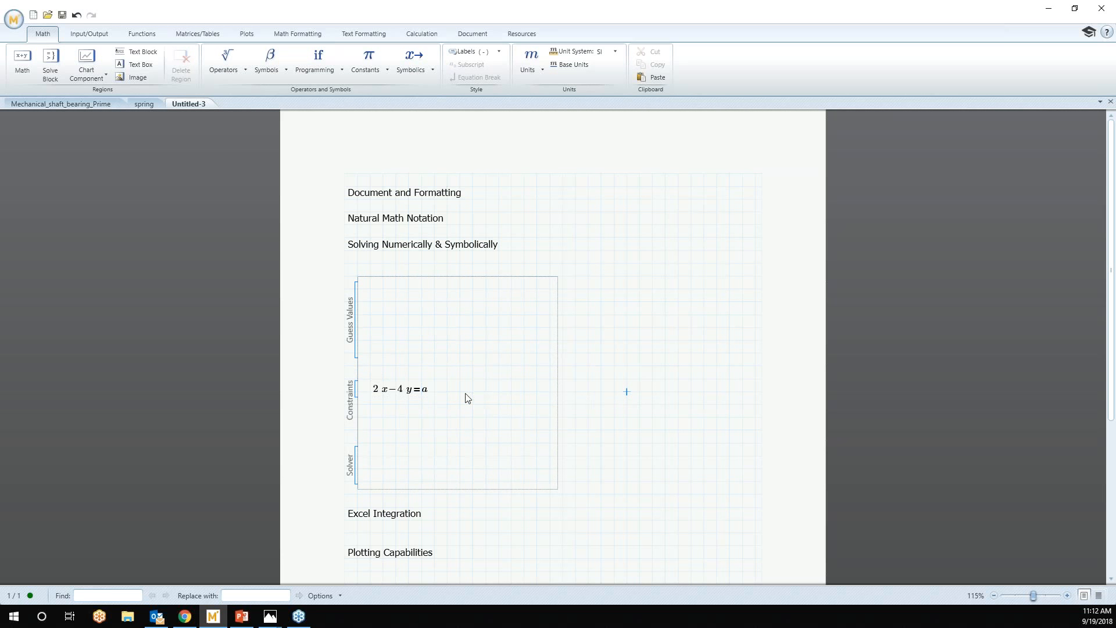
{"action": "left_click", "coordinate": [419, 397]}
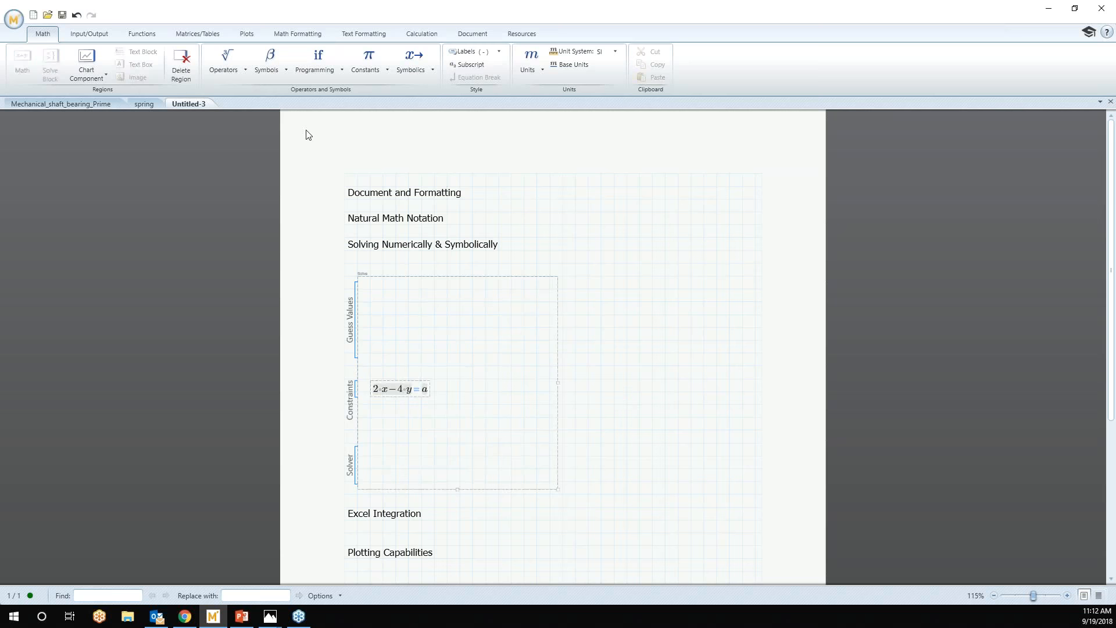
{"action": "left_click", "coordinate": [269, 72]}
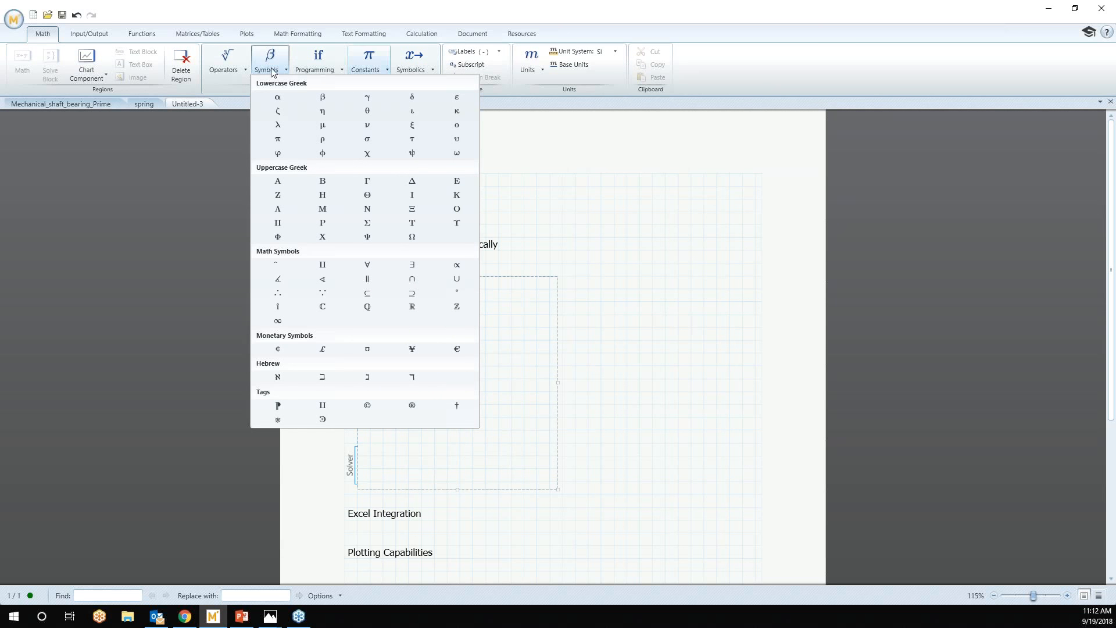
{"action": "left_click", "coordinate": [240, 71]}
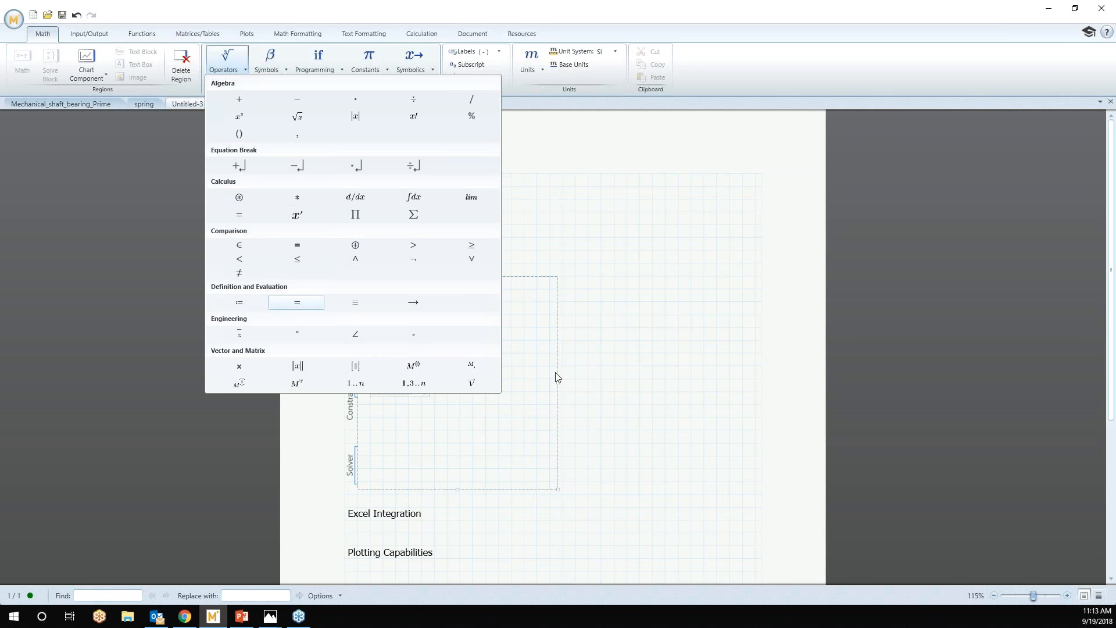
Add the second constraint 3·x+2·y=b with the comparison equals below the first equation in the solve block
{"action": "left_click", "coordinate": [409, 421]}
{"action": "key", "text": "Return"}
{"action": "type", "text": "3x+"}
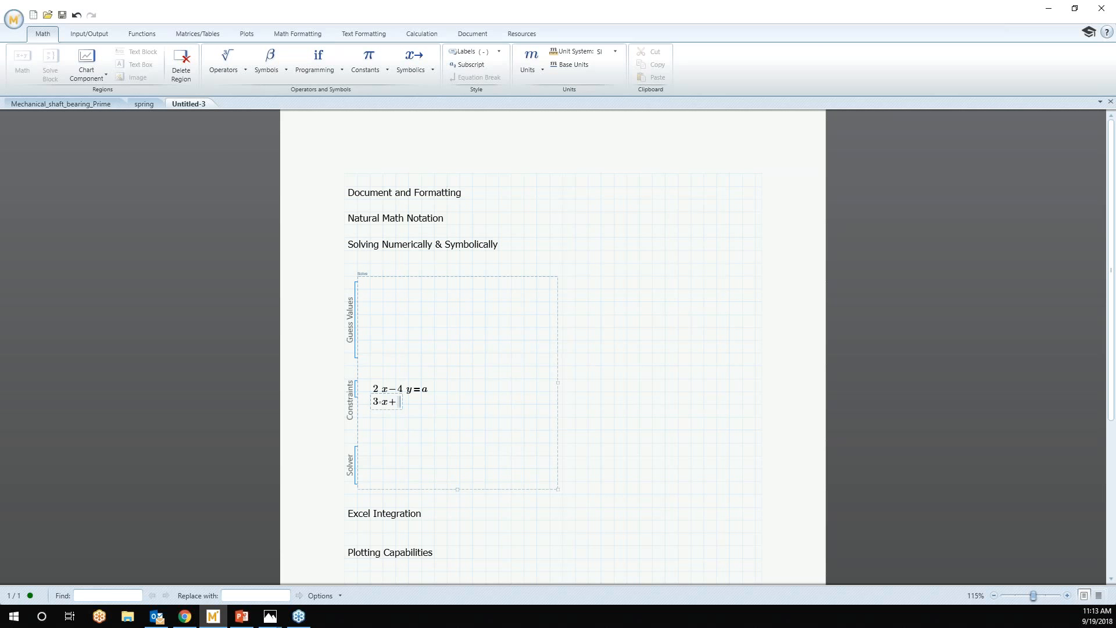
{"action": "type", "text": "2·y"}
{"action": "key", "text": "ctrl+equal"}
{"action": "type", "text": "b"}
Define a:=8 and b:=8 side by side above the solve block
{"action": "left_click", "coordinate": [381, 268]}
{"action": "type", "text": "a:=8"}
{"action": "left_click", "coordinate": [422, 263]}
{"action": "type", "text": "b:=8"}
Define the guess values x:=2 and y:=2 in the solve block
{"action": "left_click", "coordinate": [383, 302]}
{"action": "type", "text": "x:2"}
{"action": "key", "text": "Return"}
{"action": "type", "text": "y:=2"}
Remove the spare blank space above and below the constraints to make the solve block more compact
{"action": "left_click", "coordinate": [396, 340]}
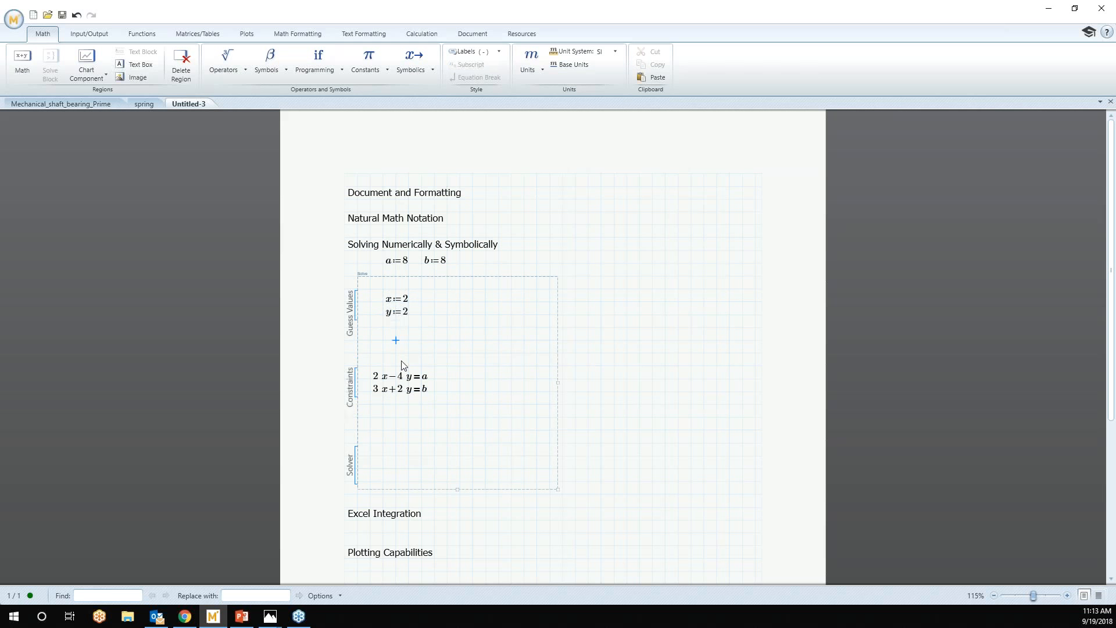
{"action": "left_click", "coordinate": [395, 439]}
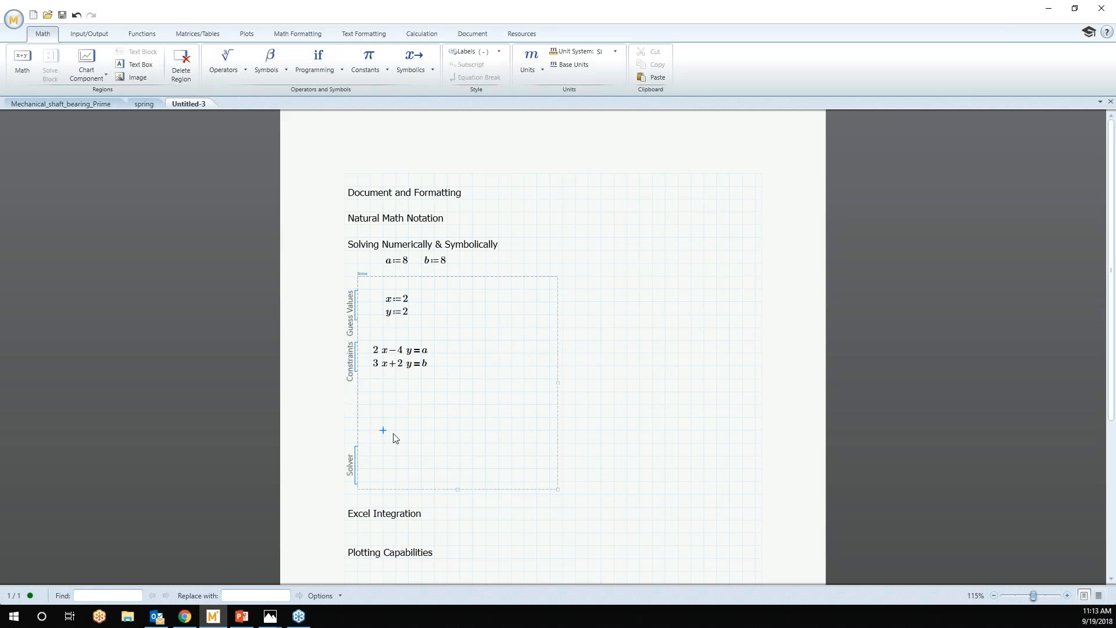
{"action": "left_click", "coordinate": [386, 410]}
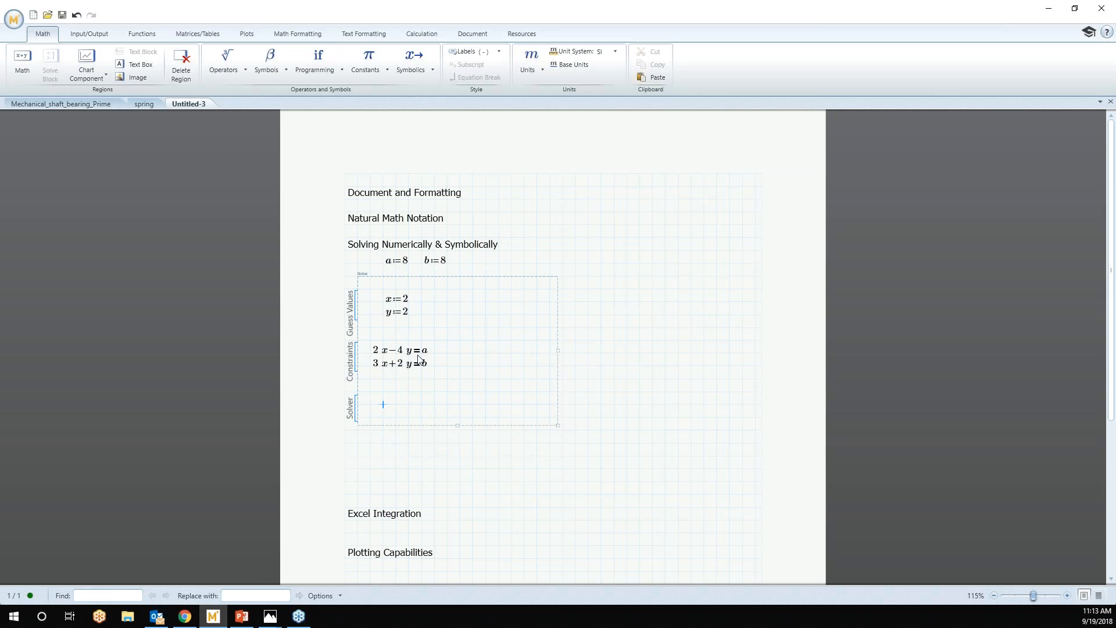
Search all functions for find and insert the find solving function into the solve block's Solver area
{"action": "left_click", "coordinate": [395, 408]}
{"action": "left_click", "coordinate": [143, 34]}
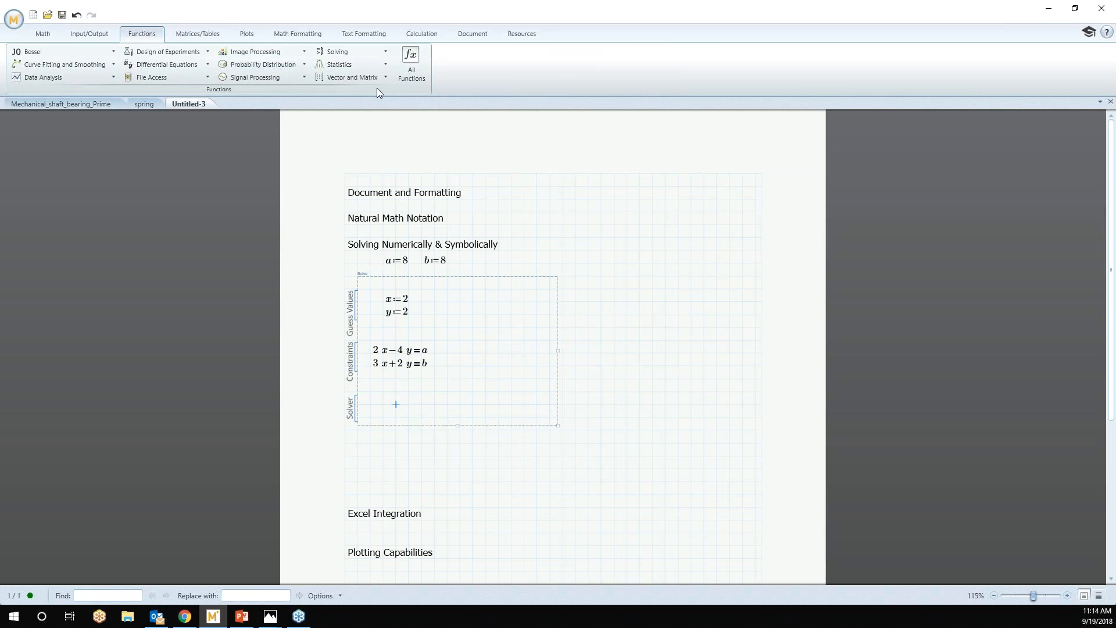
{"action": "left_click", "coordinate": [411, 61]}
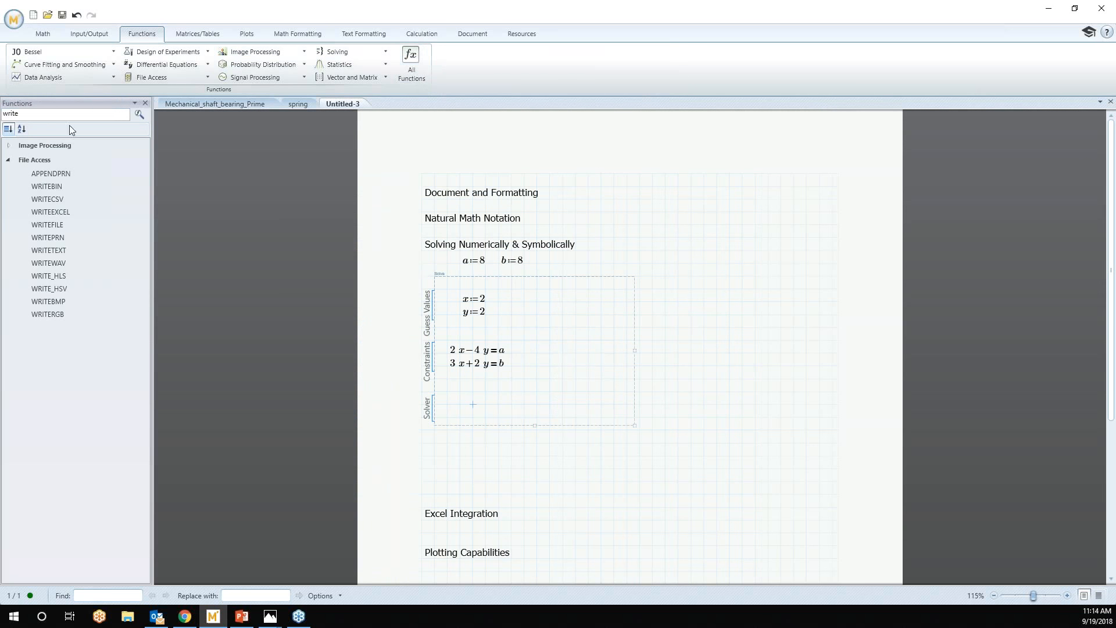
{"action": "double_click", "coordinate": [11, 114]}
{"action": "type", "text": "find"}
{"action": "left_click", "coordinate": [9, 160]}
{"action": "double_click", "coordinate": [37, 174]}
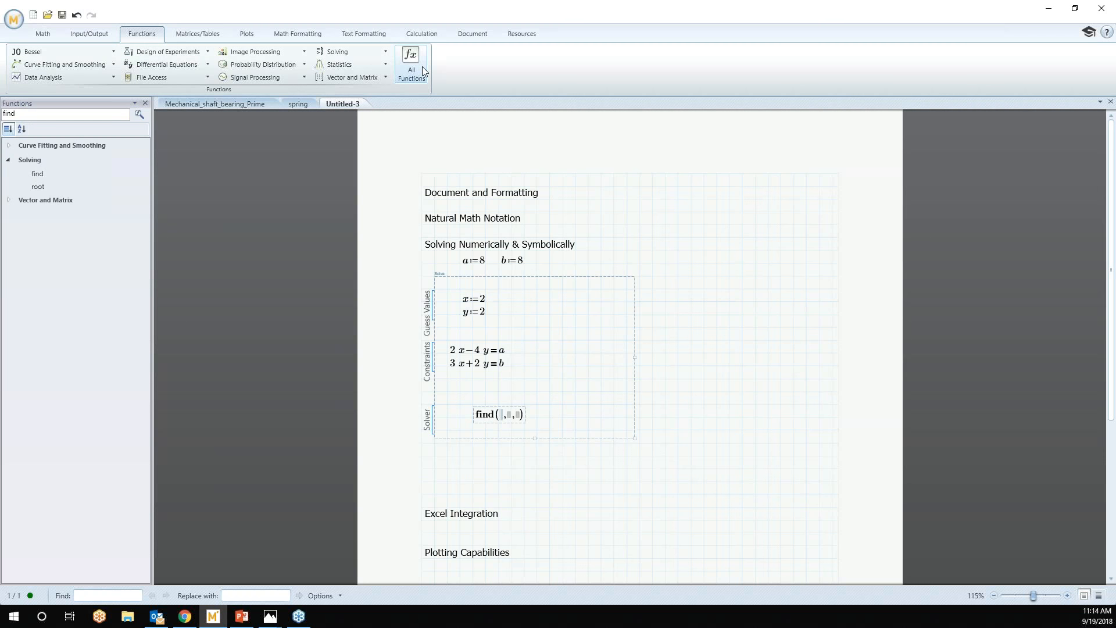
Fill the find function with arguments x and y, remove its spare third argument, and assign it to E1
{"action": "type", "text": "x"}
{"action": "key", "text": "Tab"}
{"action": "type", "text": "y"}
{"action": "key", "text": "Tab"}
{"action": "key", "text": "BackSpace"}
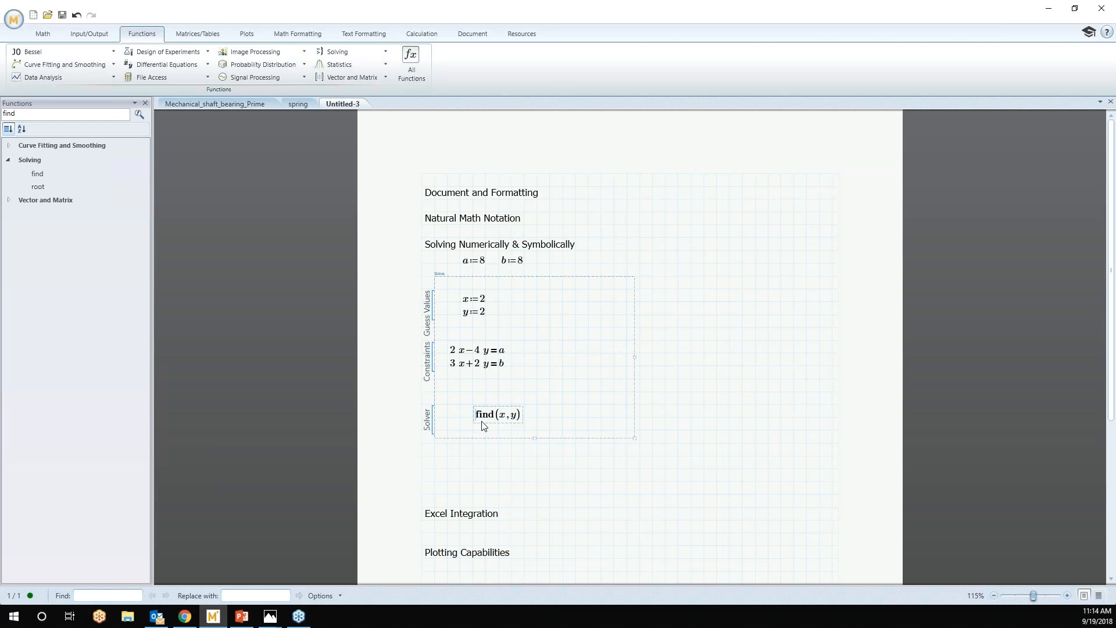
{"action": "key", "text": "Home"}
{"action": "type", "text": ":"}
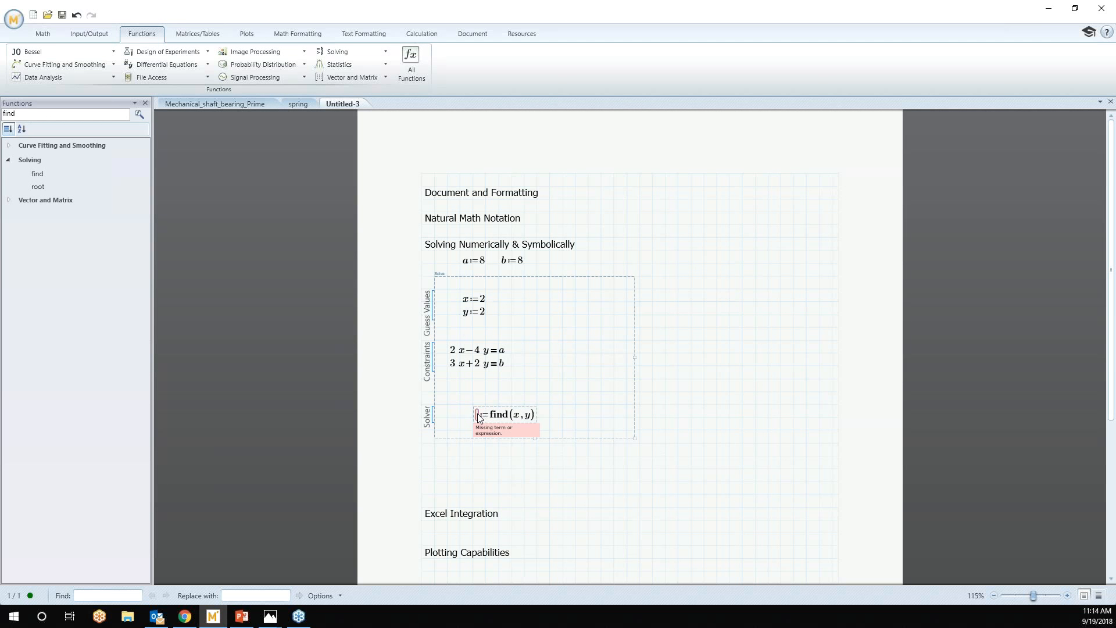
{"action": "type", "text": "F"}
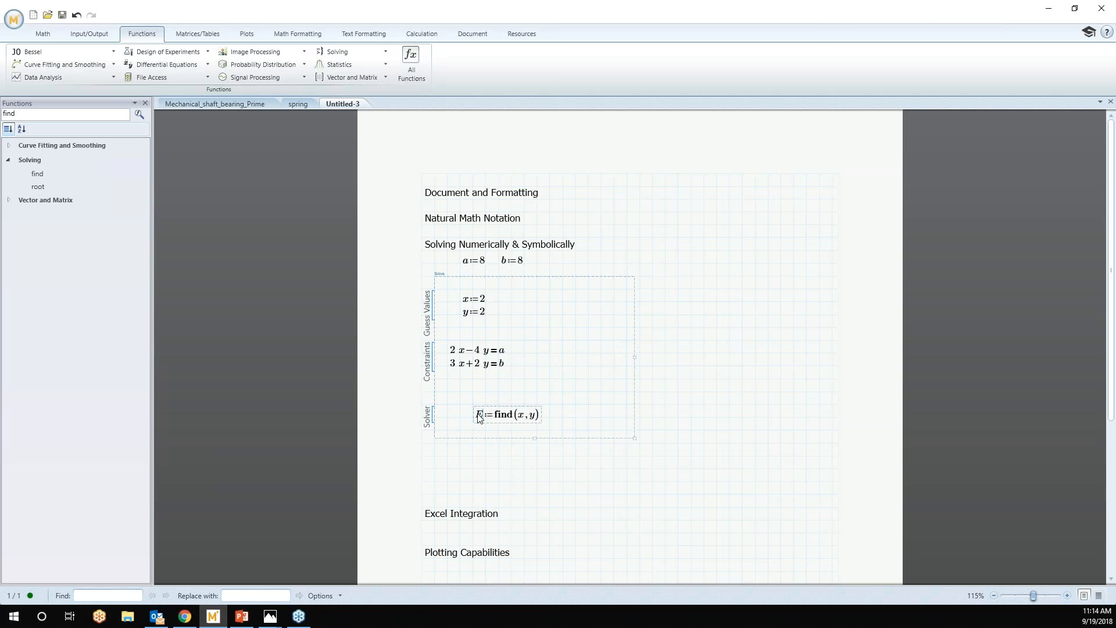
{"action": "type", "text": "1"}
Evaluate E1 numerically just below the solve block
{"action": "left_click", "coordinate": [469, 463]}
{"action": "type", "text": "E1=[3 -0.5"}
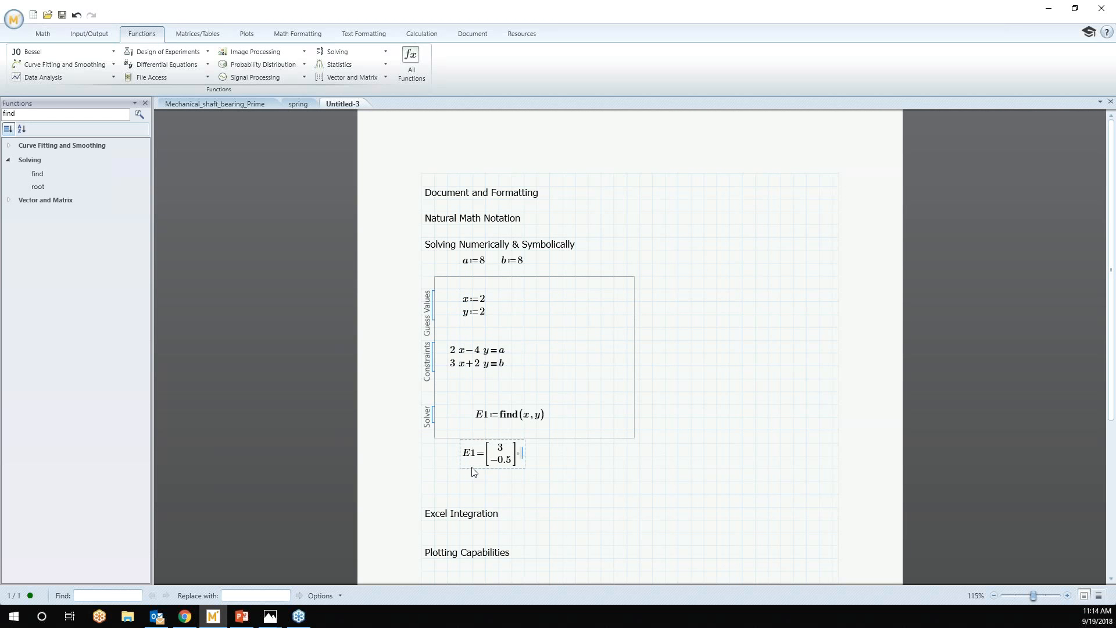
{"action": "mouse_move", "coordinate": [471, 469]}
{"action": "left_mouse_down"}
{"action": "mouse_move", "coordinate": [471, 494]}
{"action": "mouse_move", "coordinate": [474, 469]}
{"action": "left_mouse_up"}
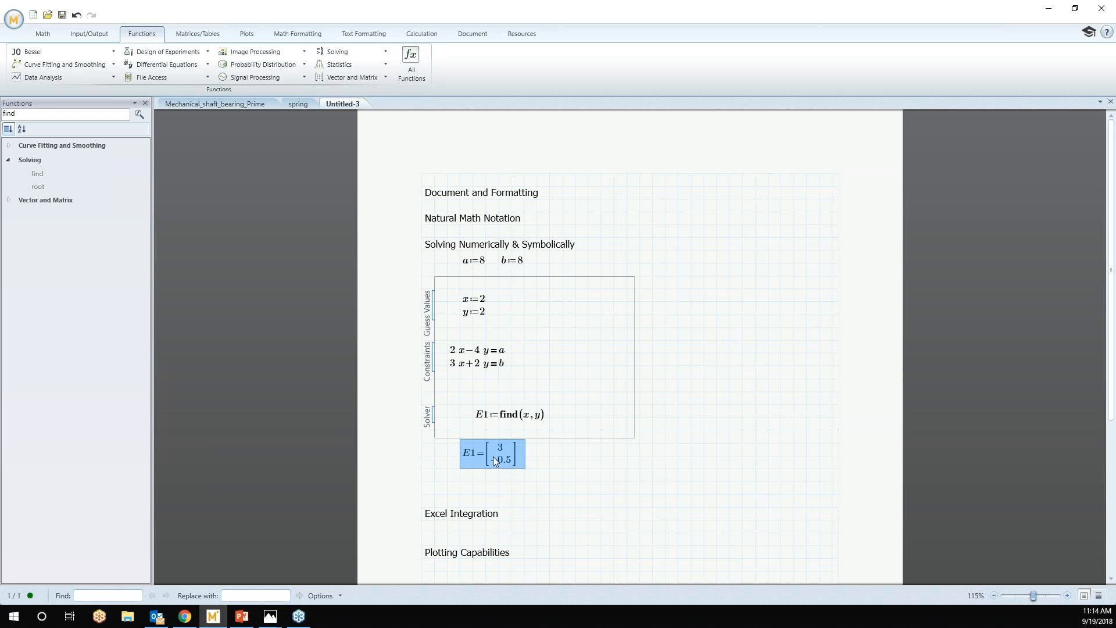
{"action": "left_click", "coordinate": [537, 483]}
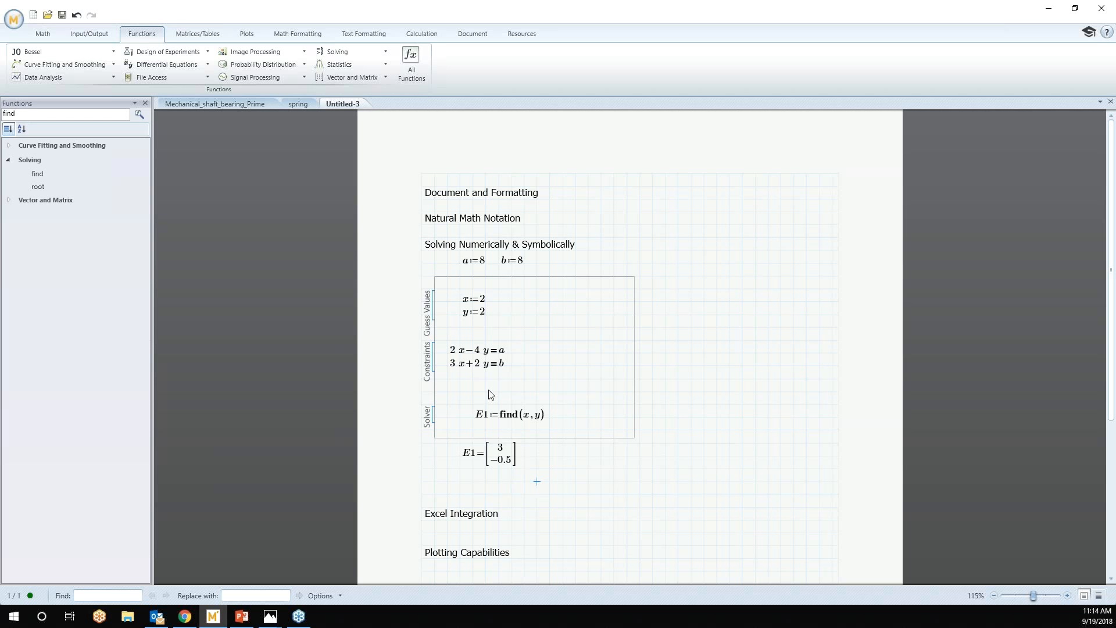
Insert five blank lines below the E1 result to make room above the Excel Integration heading
{"action": "left_click", "coordinate": [463, 494]}
{"action": "key", "text": "Return"}
{"action": "key", "text": "Return"}
{"action": "key", "text": "Return"}
{"action": "key", "text": "Return"}
{"action": "key", "text": "Return"}
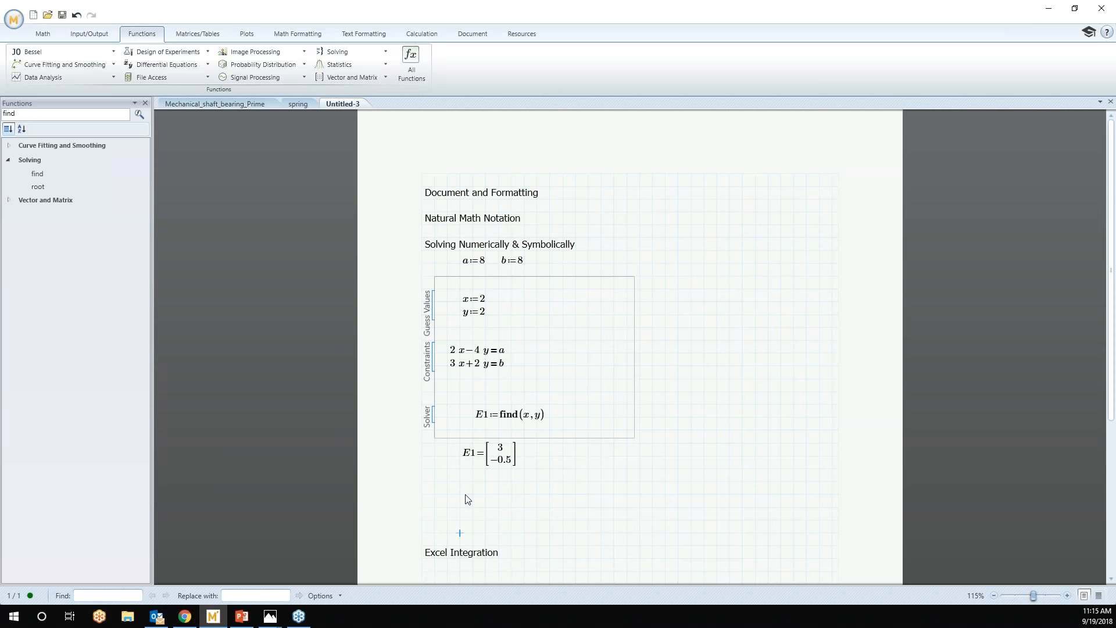
{"action": "scroll", "coordinate": [574, 308], "scroll_direction": "down", "scroll_amount": 1}
{"action": "scroll", "coordinate": [574, 313], "scroll_direction": "down", "scroll_amount": 1}
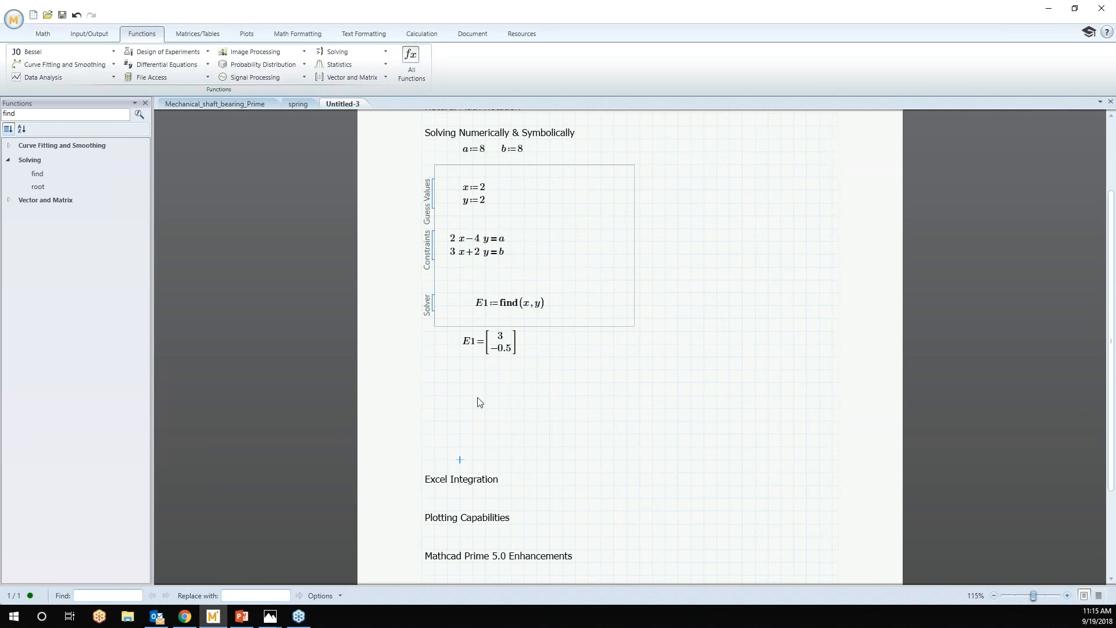
Try to define a 1×2 matrix holding x and y below the E1 result, adding the definition operator after it
{"action": "left_click", "coordinate": [447, 395]}
{"action": "left_click", "coordinate": [434, 383]}
{"action": "left_click", "coordinate": [448, 399]}
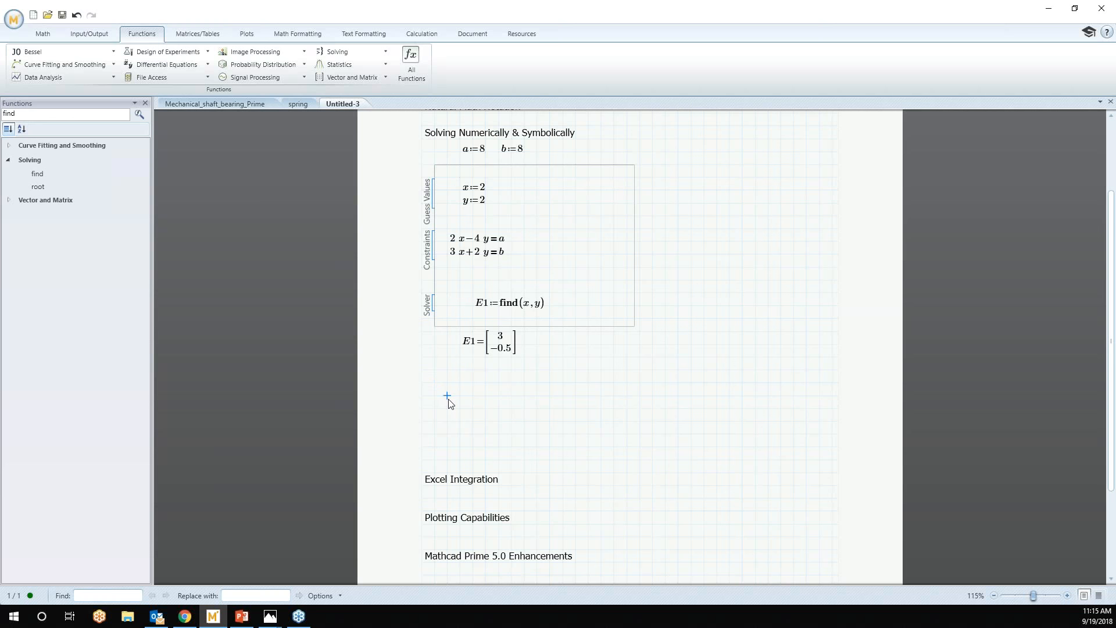
{"action": "left_click", "coordinate": [221, 36]}
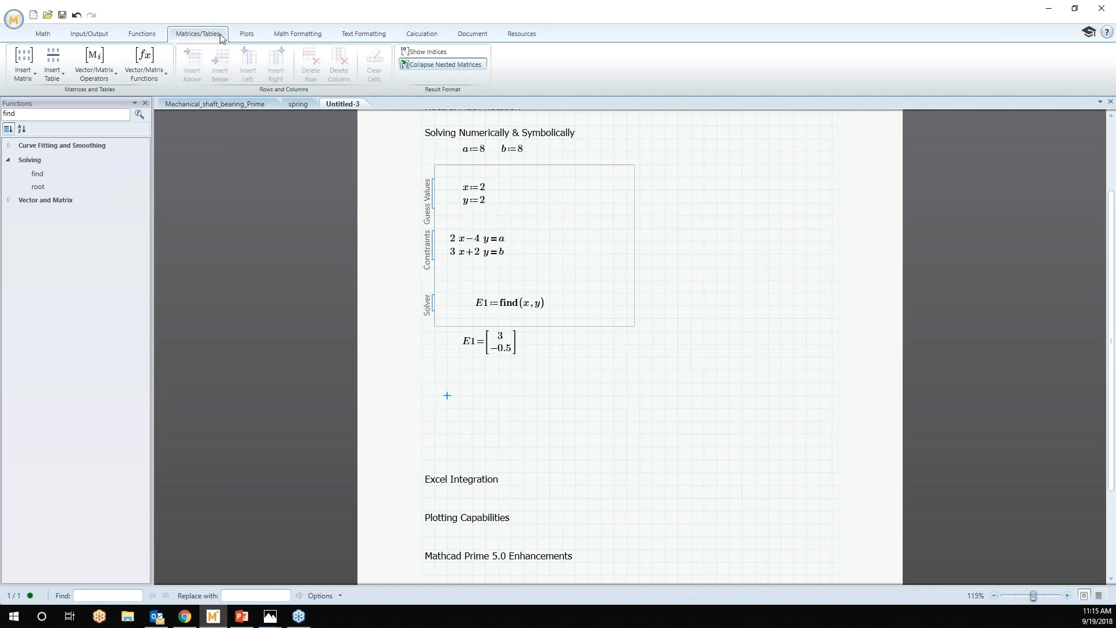
{"action": "left_click", "coordinate": [26, 67]}
{"action": "left_click", "coordinate": [27, 108]}
{"action": "type", "text": "x"}
{"action": "key", "text": "Tab"}
{"action": "type", "text": "y"}
{"action": "key", "text": "Right"}
{"action": "type", "text": ":"}
Insert a 2×1 matrix after the definition operator and copy both constraint equations into its two rows
{"action": "left_click", "coordinate": [28, 75]}
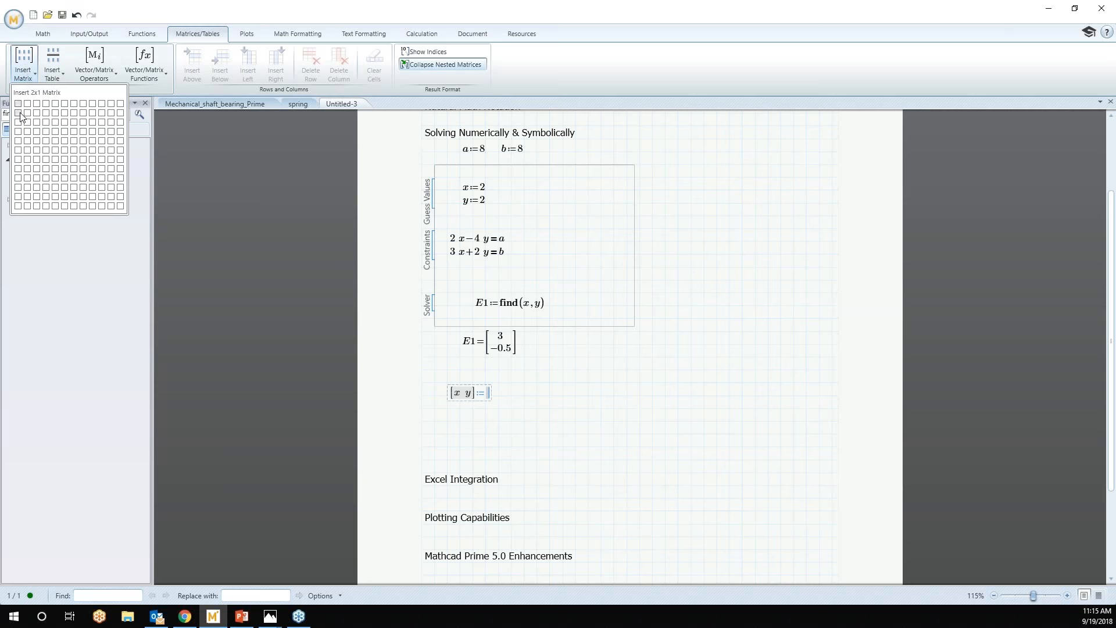
{"action": "left_click", "coordinate": [21, 113]}
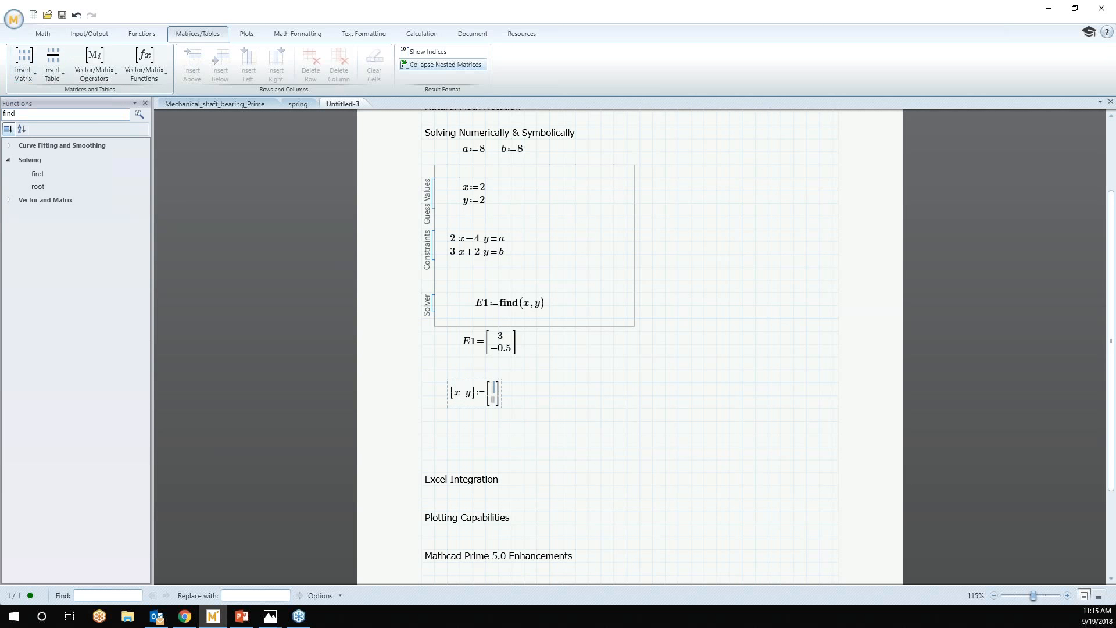
{"action": "left_click", "coordinate": [485, 239]}
{"action": "left_click_drag", "start_coordinate": [462, 243], "coordinate": [451, 243]}
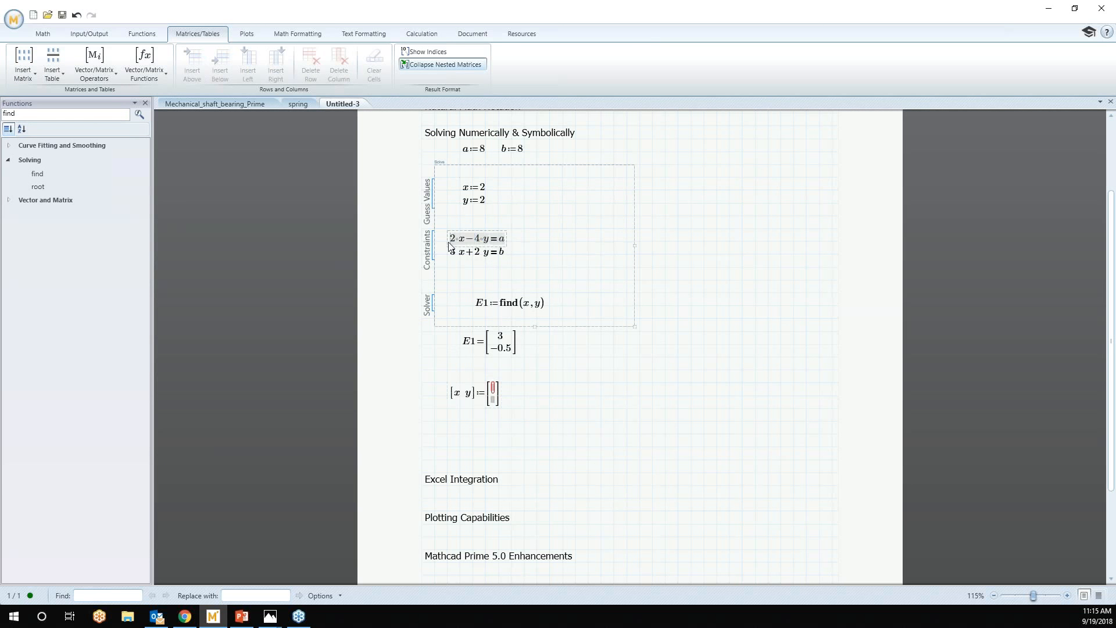
{"action": "left_click_drag", "start_coordinate": [493, 391], "coordinate": [493, 392]}
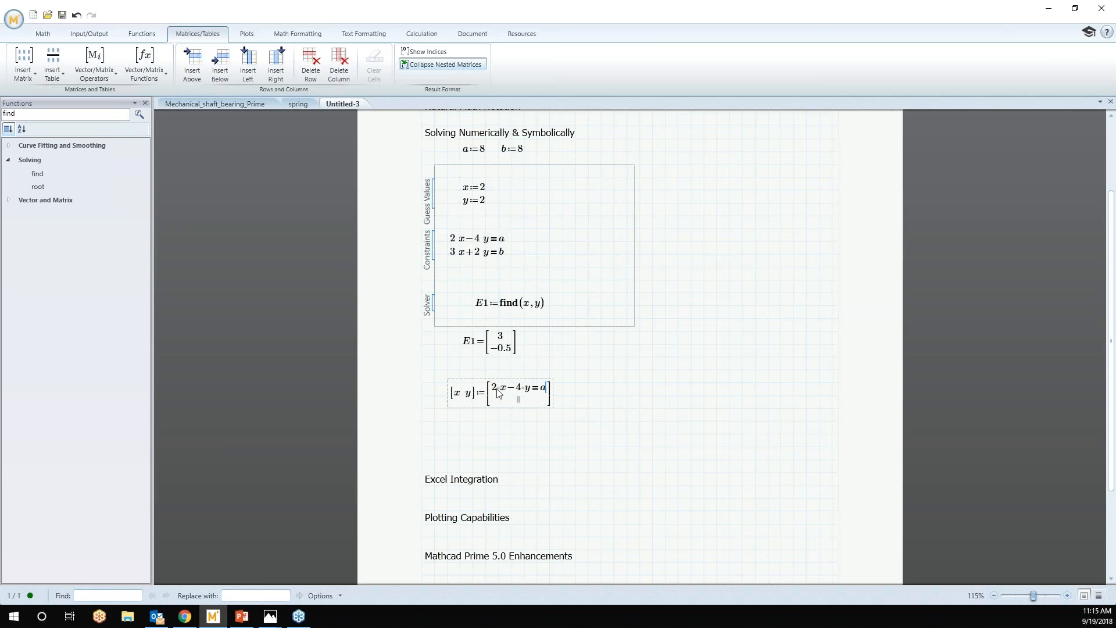
{"action": "left_click_drag", "start_coordinate": [506, 257], "coordinate": [522, 406]}
{"action": "left_click", "coordinate": [562, 409]}
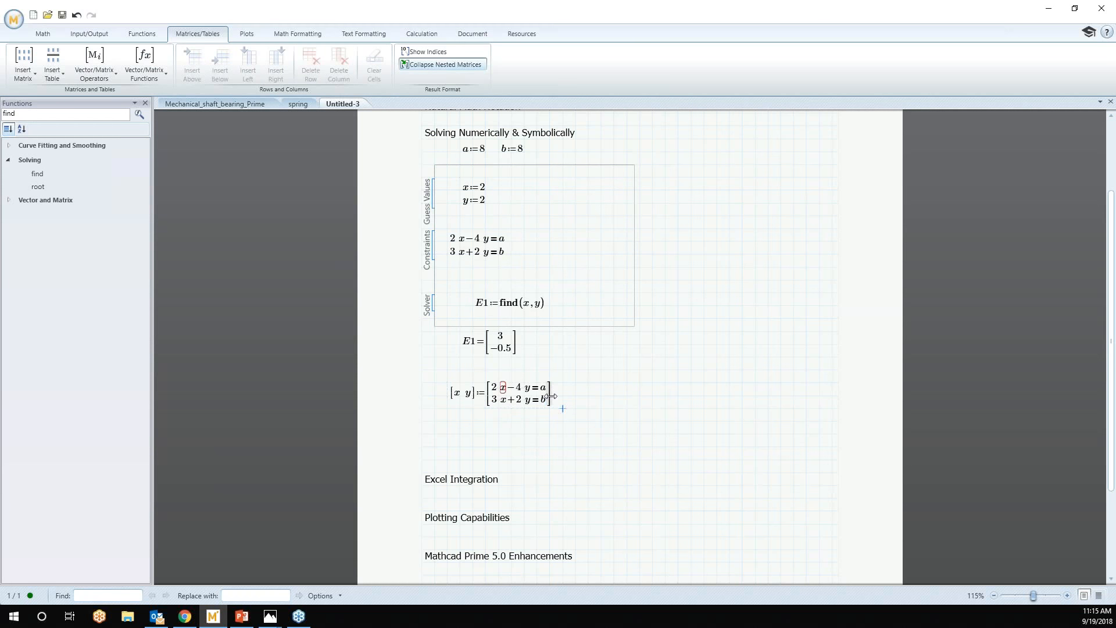
Insert a blank line above the matrix definition and enter the symbolic clear function for a and b there
{"action": "left_click", "coordinate": [550, 397]}
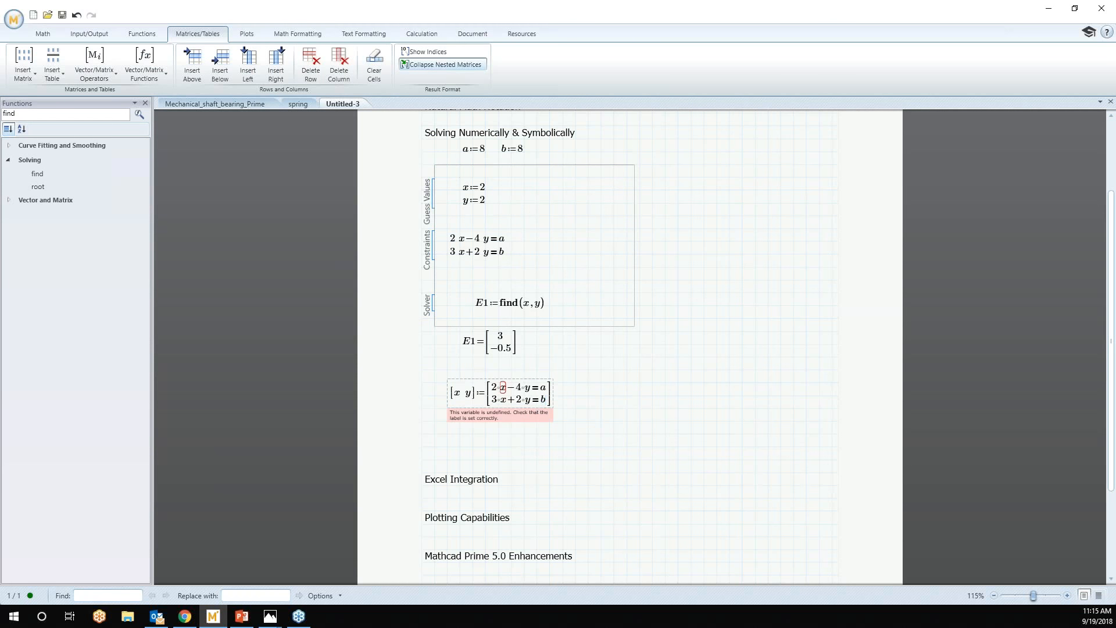
{"action": "left_click", "coordinate": [459, 369]}
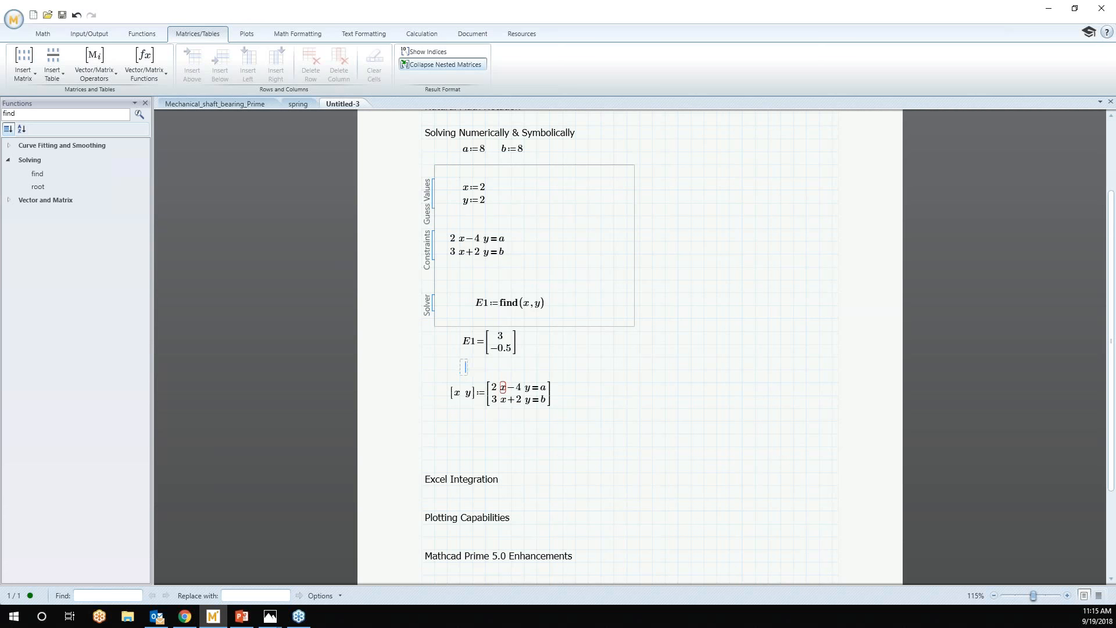
{"action": "left_click", "coordinate": [447, 370]}
{"action": "key", "text": "Return"}
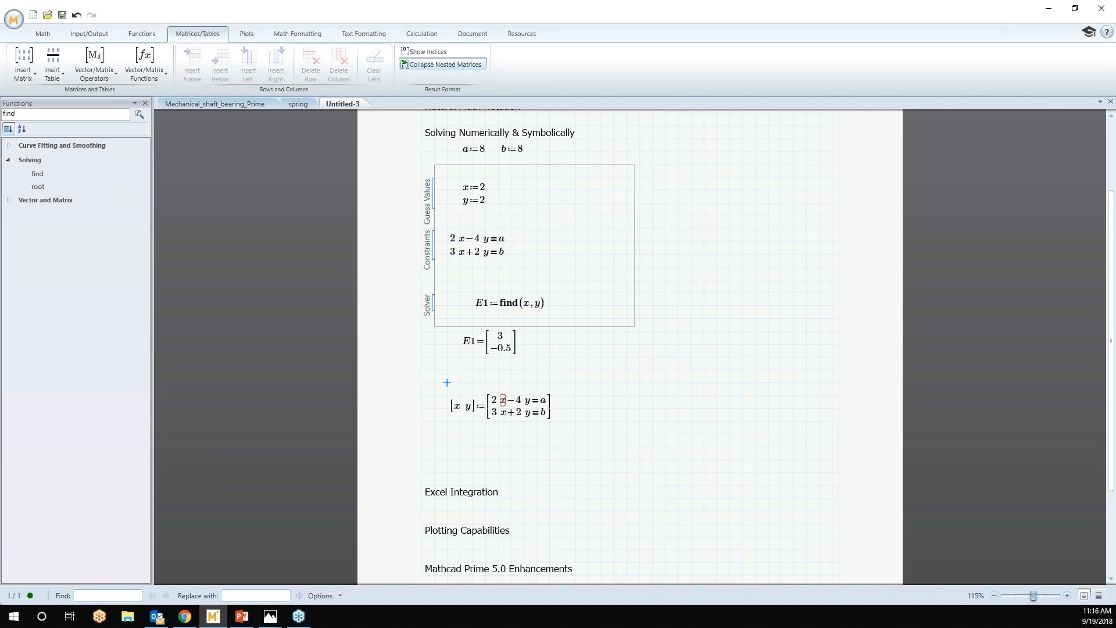
{"action": "type", "text": "clear"}
{"action": "type", "text": "(a,b"}
{"action": "left_click", "coordinate": [639, 395]}
{"action": "left_click", "coordinate": [525, 408]}
{"action": "left_click_drag", "start_coordinate": [523, 388], "coordinate": [524, 407]}
{"action": "key", "text": "Up"}
{"action": "left_click", "coordinate": [512, 413]}
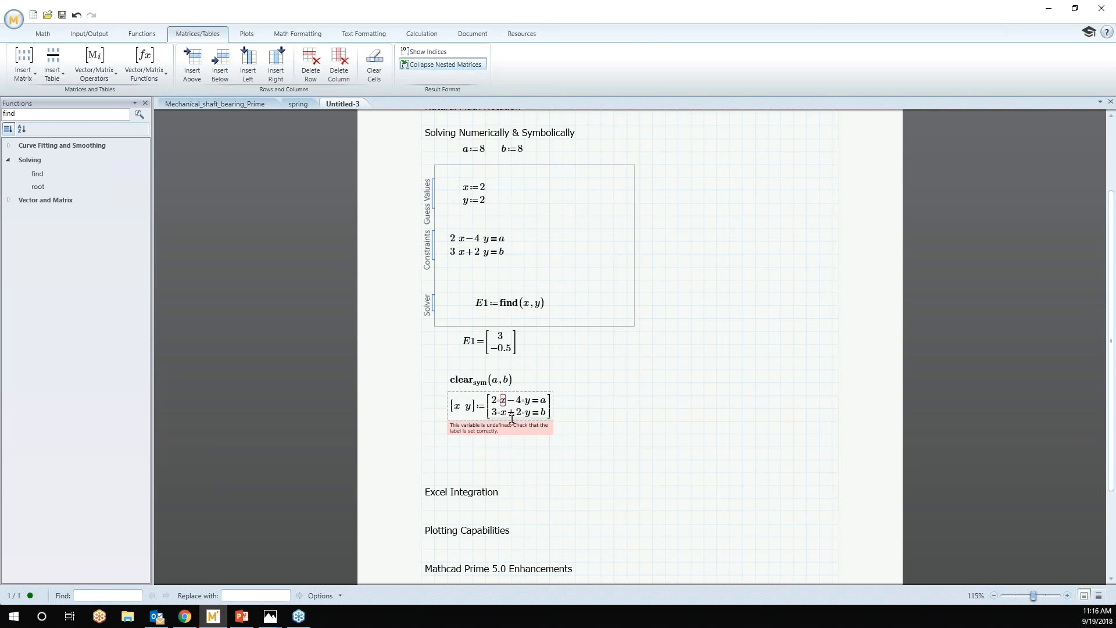
Delete the x and y guess values, the E1 evaluation and the find definition, keeping the constraints
{"action": "left_click_drag", "start_coordinate": [495, 202], "coordinate": [456, 182]}
{"action": "key", "text": "Delete"}
{"action": "left_click", "coordinate": [470, 339]}
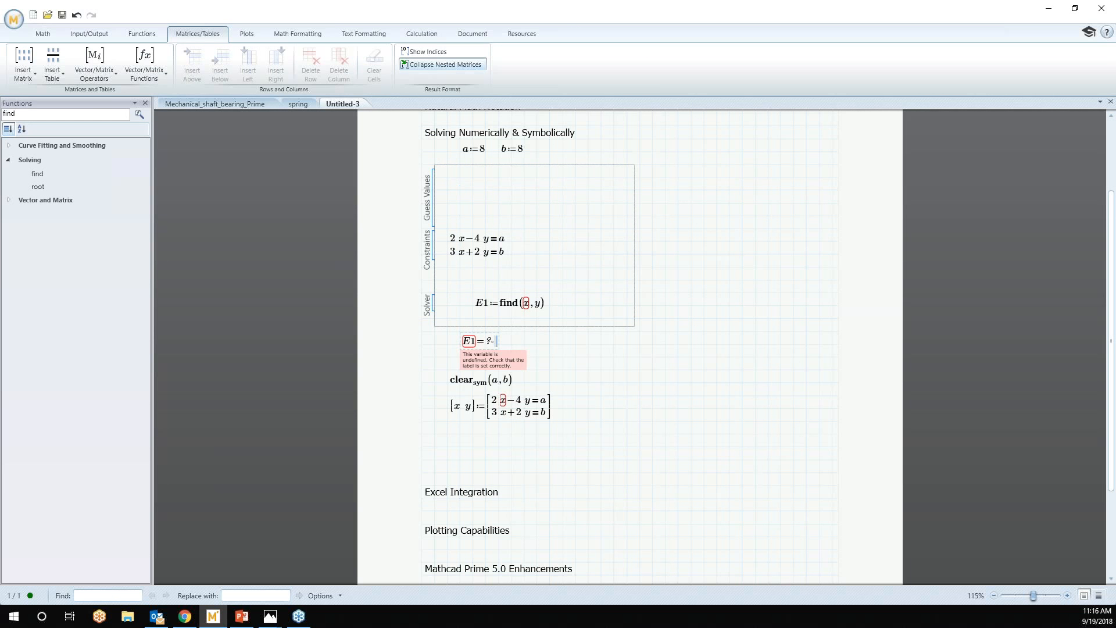
{"action": "key", "text": "Delete"}
{"action": "mouse_move", "coordinate": [484, 335]}
{"action": "left_mouse_down"}
{"action": "mouse_move", "coordinate": [501, 333]}
{"action": "mouse_move", "coordinate": [518, 291]}
{"action": "mouse_move", "coordinate": [506, 329]}
{"action": "left_mouse_up"}
{"action": "key", "text": "Delete"}
{"action": "left_click", "coordinate": [486, 357]}
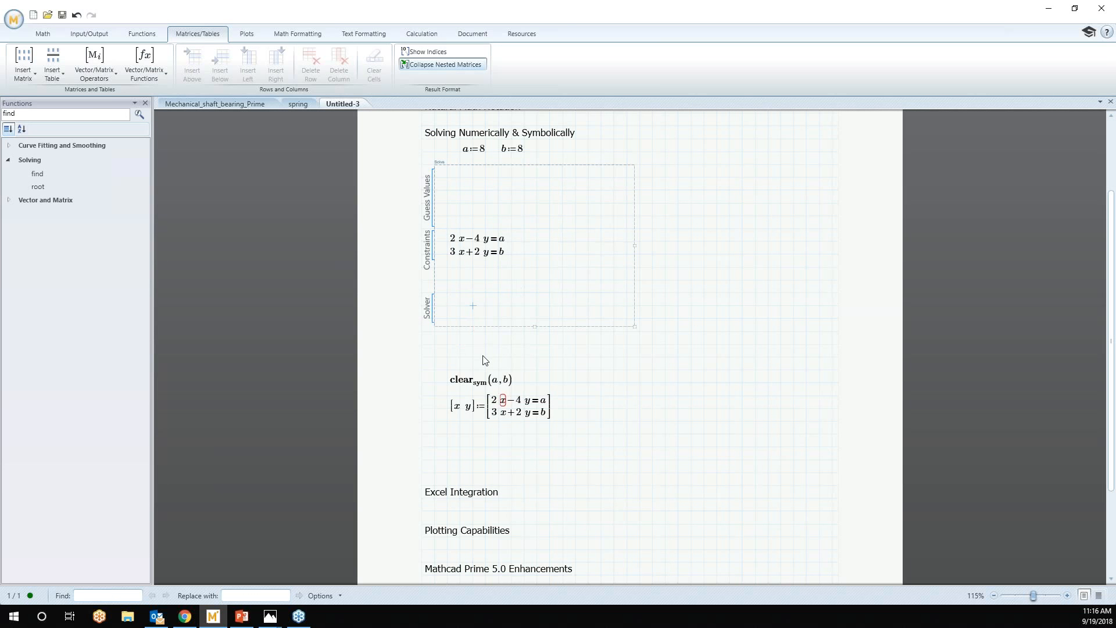
Remove the [x y] matrix and definition operator so that only the 2×1 matrix of equations is left
{"action": "left_click", "coordinate": [549, 409]}
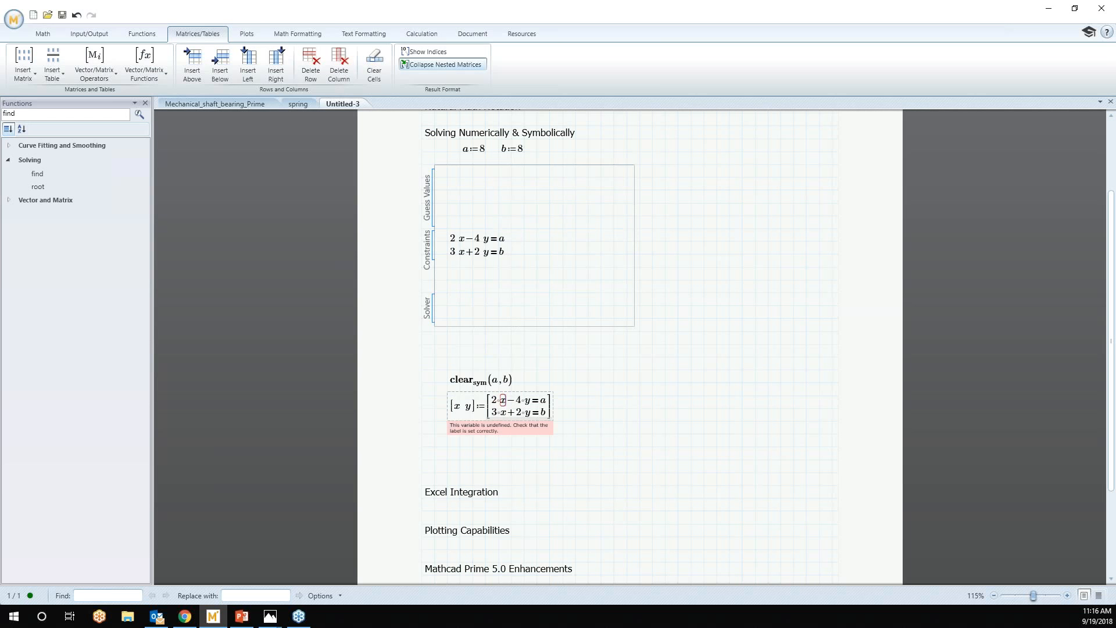
{"action": "left_click", "coordinate": [487, 414]}
{"action": "key", "text": "BackSpace"}
{"action": "key", "text": "BackSpace"}
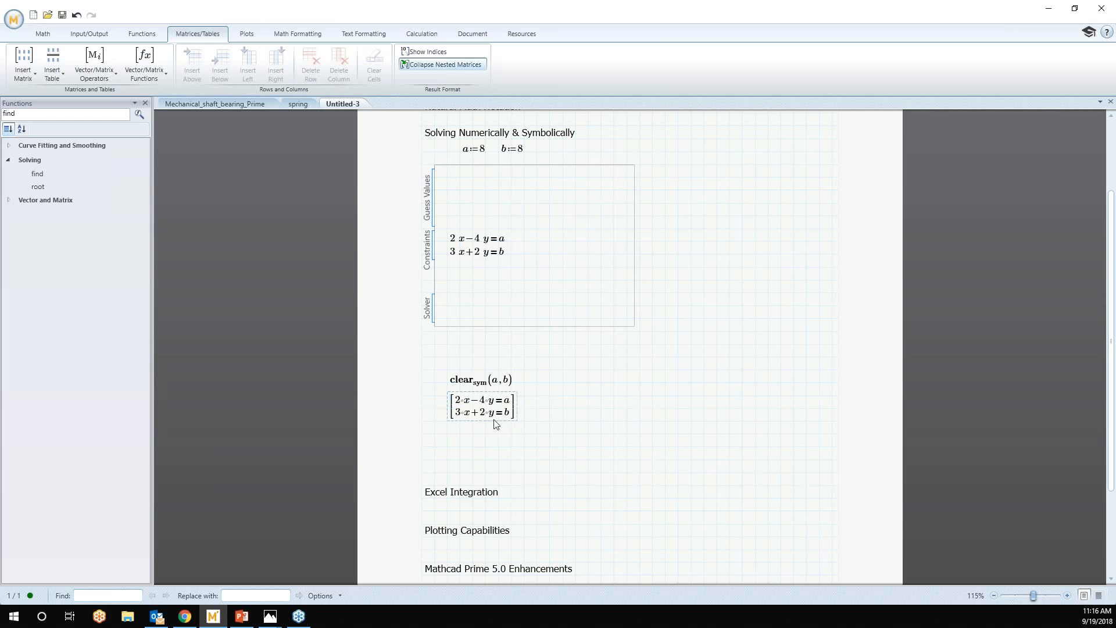
{"action": "key", "text": "Right"}
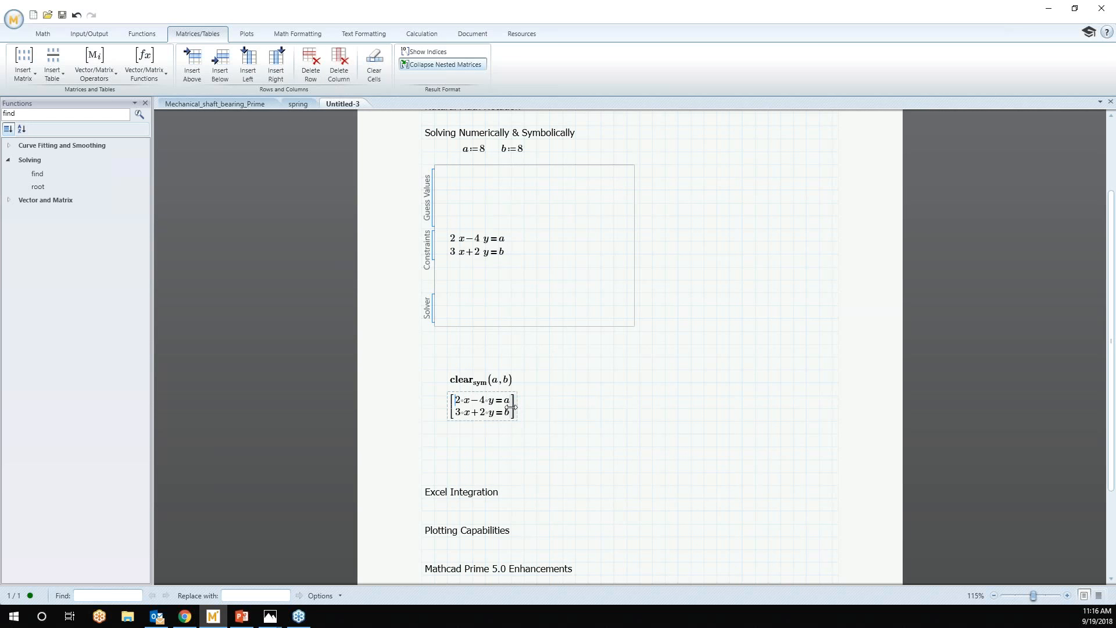
Move the 2×1 equation matrix slightly lower on the sheet and apply the symbolic solve keyword to it for x and y
{"action": "mouse_move", "coordinate": [516, 409]}
{"action": "left_mouse_down"}
{"action": "mouse_move", "coordinate": [530, 409]}
{"action": "mouse_move", "coordinate": [516, 409]}
{"action": "left_mouse_up"}
{"action": "key", "text": "Down"}
{"action": "left_click", "coordinate": [504, 425]}
{"action": "key", "text": "Right"}
{"action": "key", "text": "Right"}
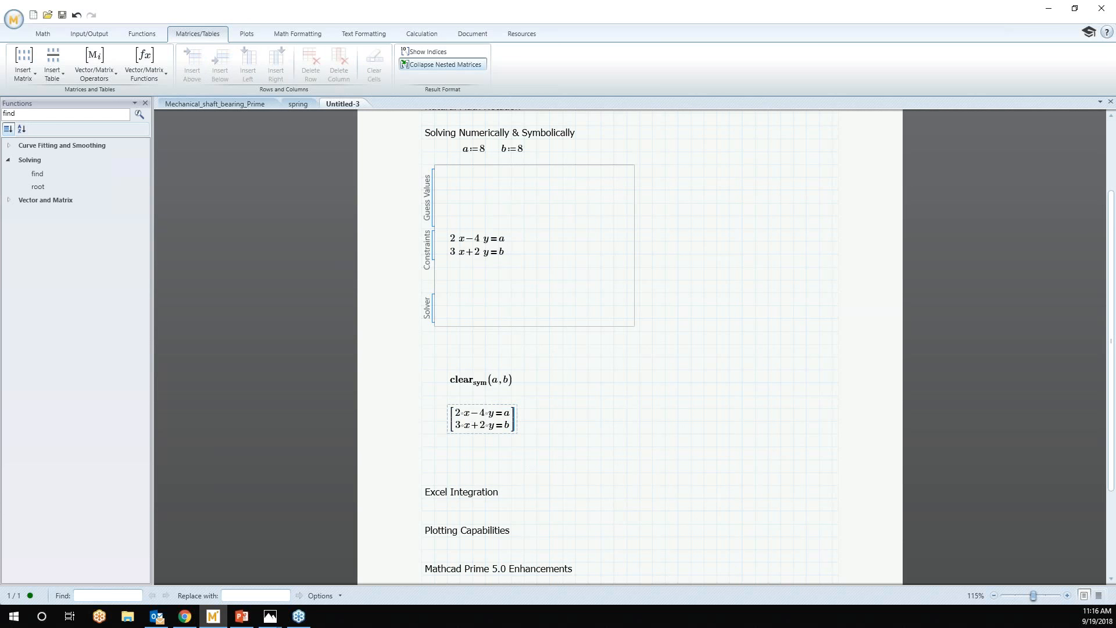
{"action": "left_click", "coordinate": [56, 35]}
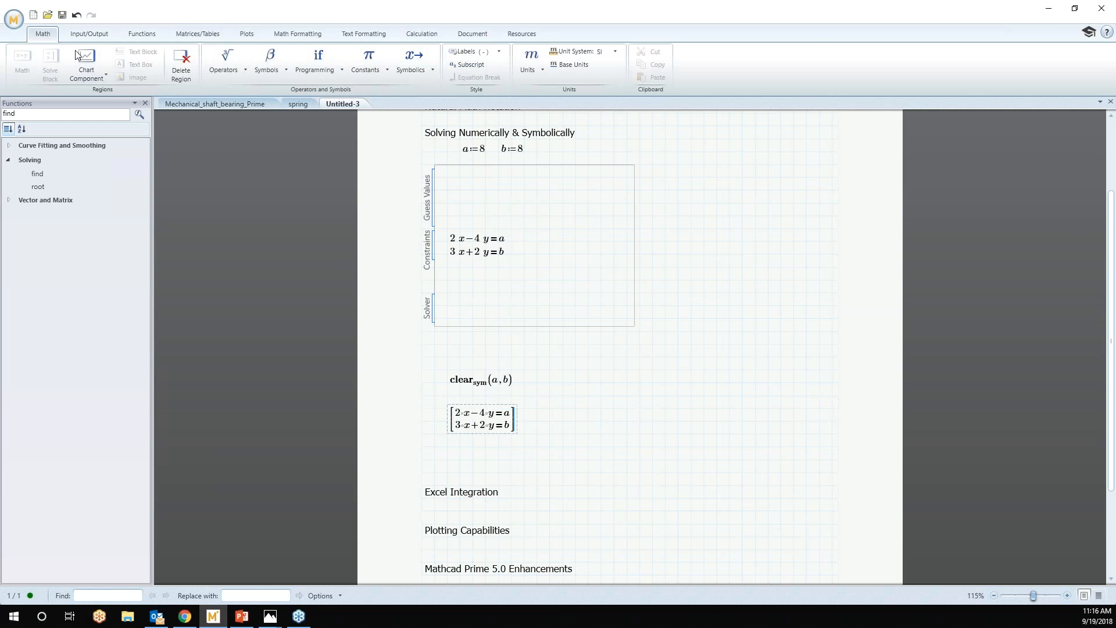
{"action": "left_click", "coordinate": [427, 72]}
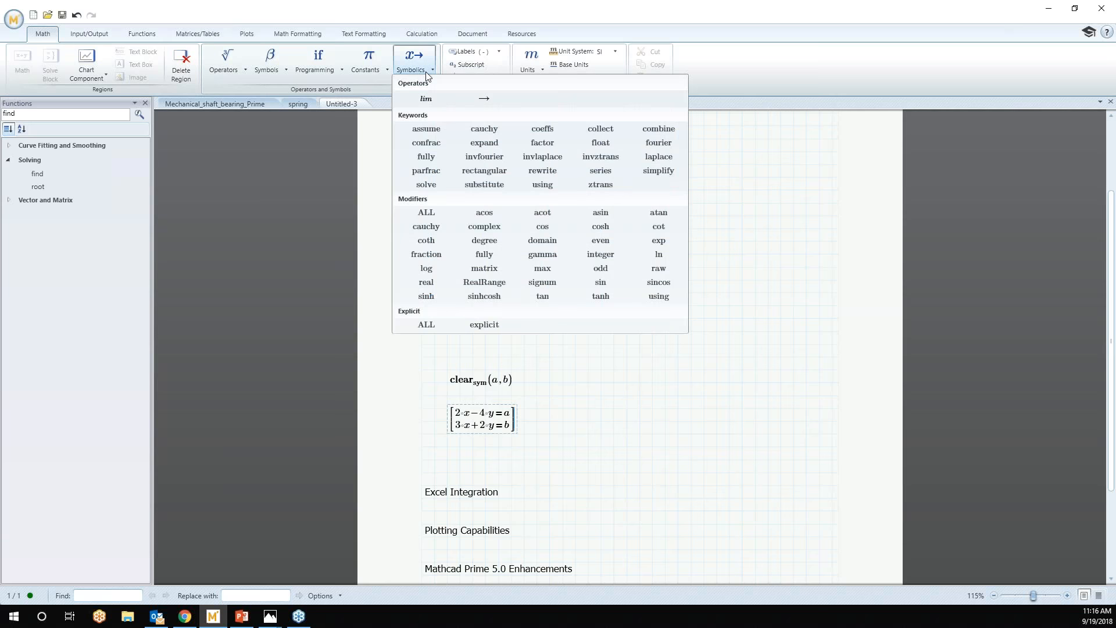
{"action": "left_click", "coordinate": [426, 185]}
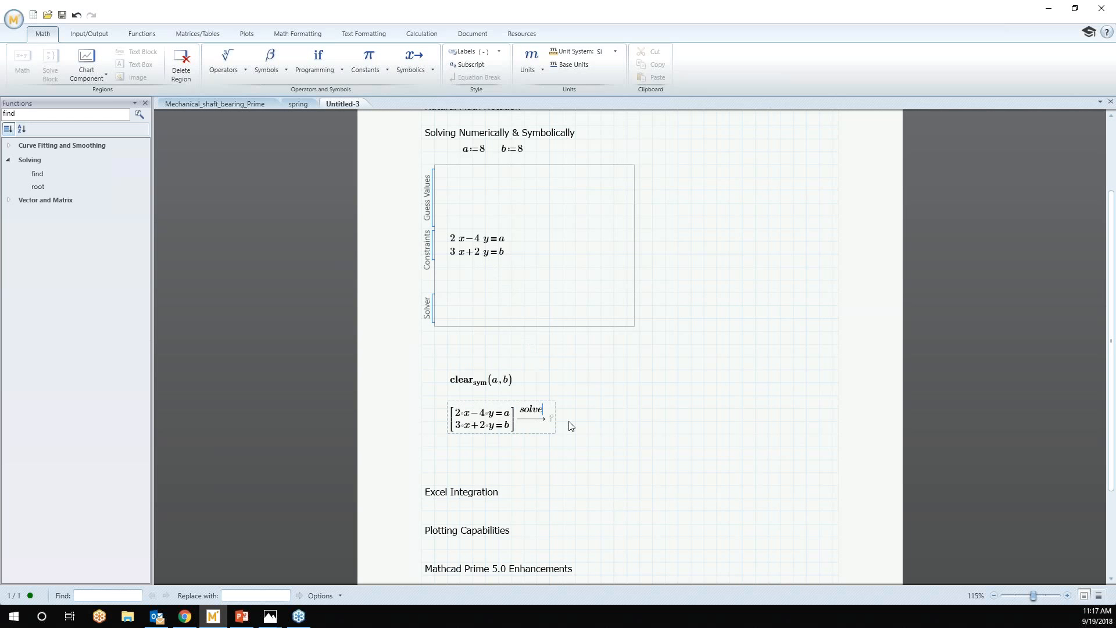
{"action": "type", "text": ",x,y"}
{"action": "key", "text": "Tab"}
{"action": "key", "text": "Return"}
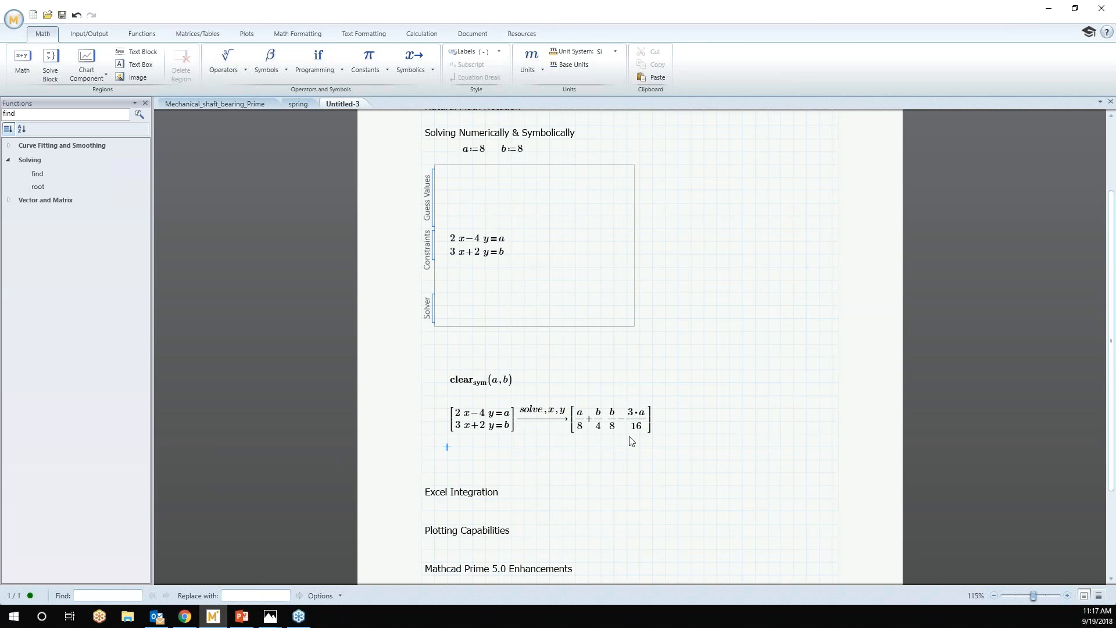
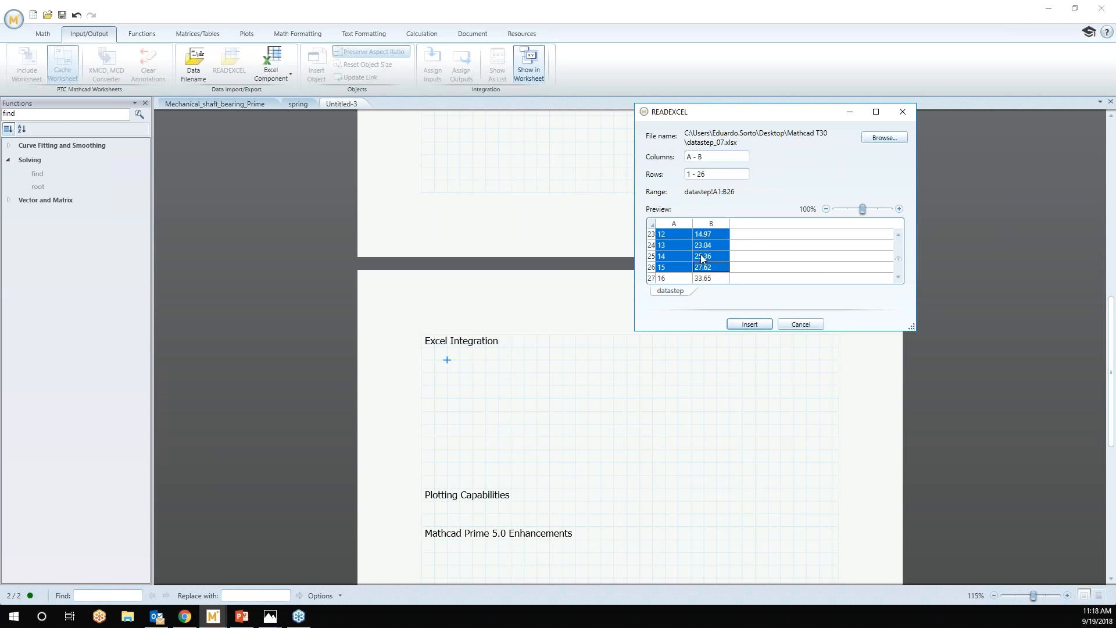
Insert the READEXCEL import of range A1:B10 from datastep_07.xlsx, define it as data, and evaluate data below with a shortened matrix
{"action": "left_click", "coordinate": [749, 324]}
{"action": "type", "text": "data:"}
{"action": "left_click", "coordinate": [463, 408]}
{"action": "type", "text": "data="}
{"action": "left_click_drag", "start_coordinate": [548, 472], "coordinate": [564, 444]}
{"action": "left_click_drag", "start_coordinate": [460, 396], "coordinate": [448, 408]}
Insert an Excel component below the evaluated data matrix
{"action": "scroll", "coordinate": [493, 407], "scroll_direction": "down", "scroll_amount": 3}
{"action": "left_click", "coordinate": [466, 364]}
{"action": "left_click", "coordinate": [271, 66]}
{"action": "left_click", "coordinate": [293, 93]}
Add blank lines above the Plotting Capabilities heading to push it below the Excel component
{"action": "left_click", "coordinate": [442, 467]}
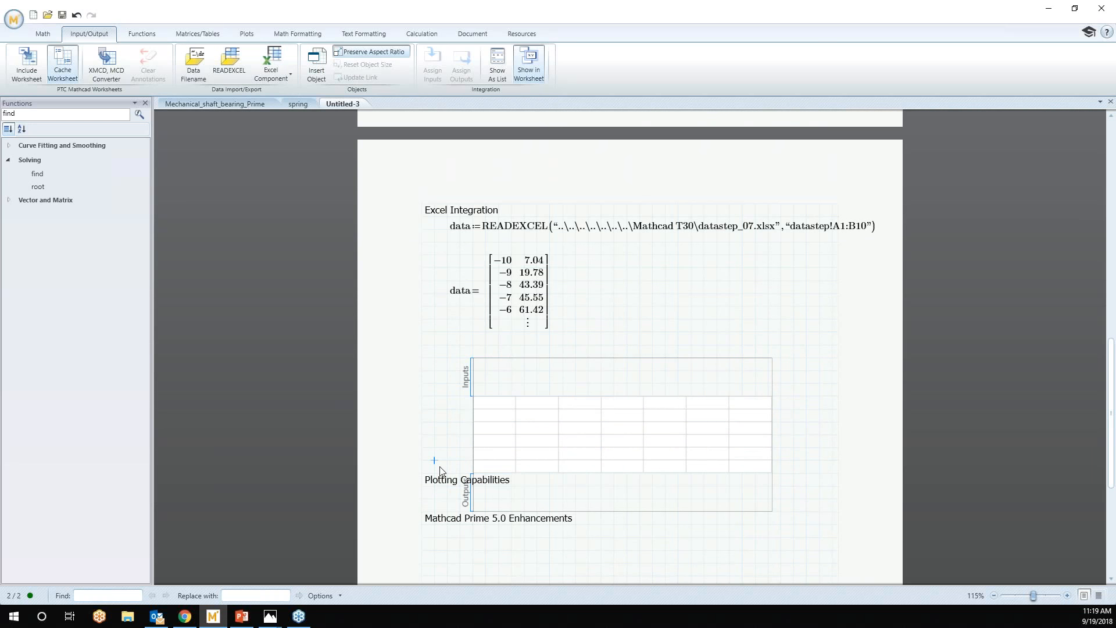
{"action": "key", "text": "Return"}
{"action": "key", "text": "Return"}
{"action": "key", "text": "Return"}
{"action": "key", "text": "Return"}
Add an input expression to the Excel component that assigns data to cell A1
{"action": "left_click", "coordinate": [499, 379]}
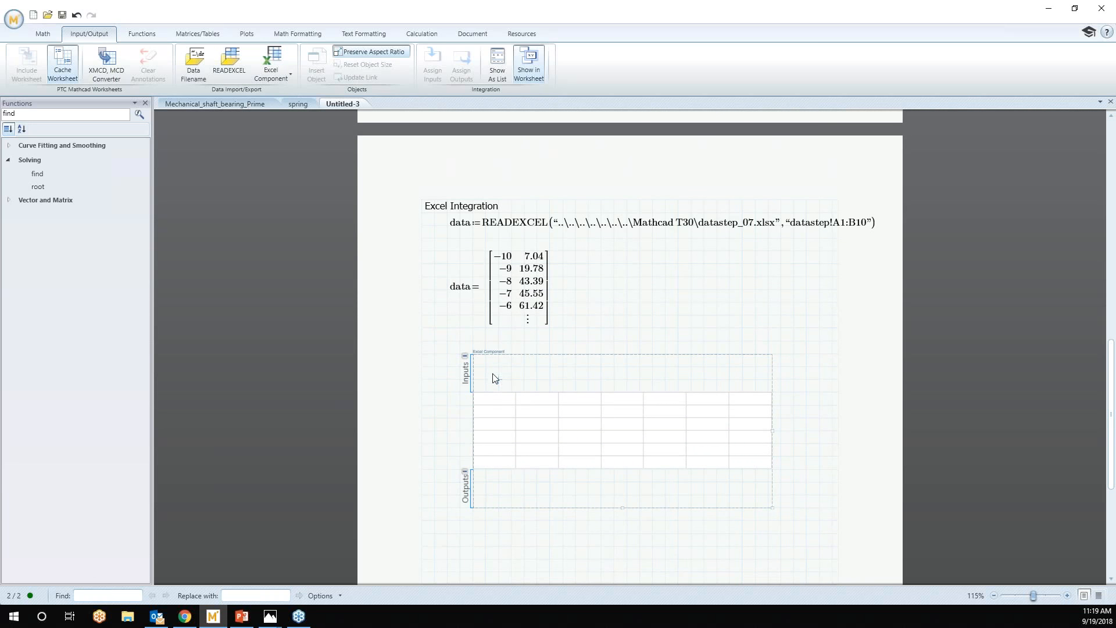
{"action": "left_click", "coordinate": [272, 70]}
{"action": "left_click", "coordinate": [293, 106]}
{"action": "type", "text": "data"}
{"action": "left_click", "coordinate": [562, 341]}
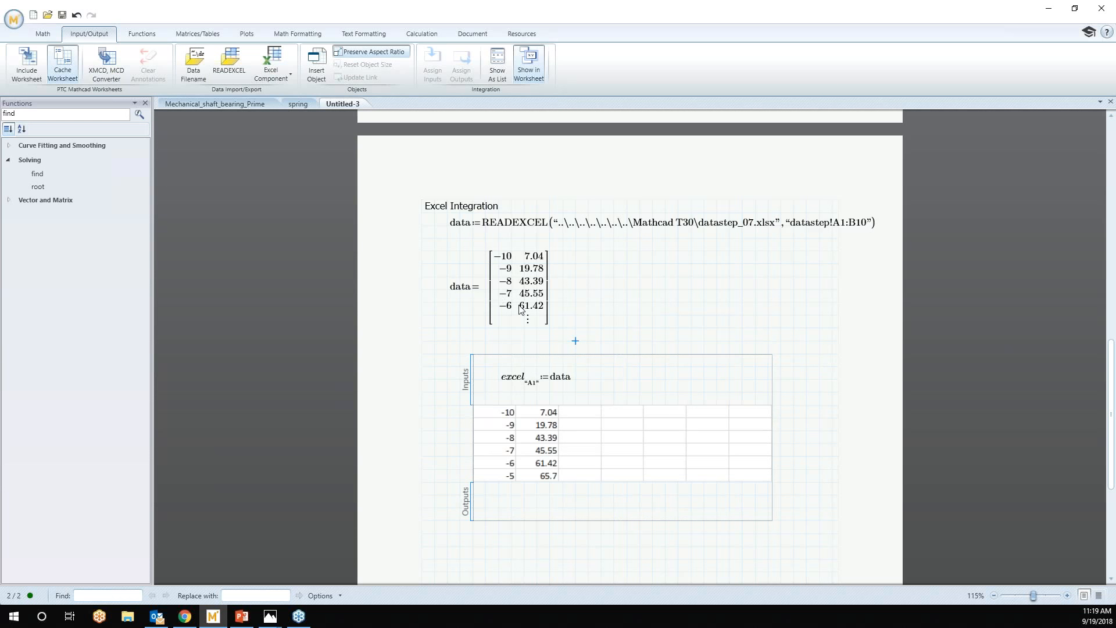
Open the Excel component's embedded worksheet to examine the transferred data, and close it again
{"action": "scroll", "coordinate": [521, 309], "scroll_direction": "down", "scroll_amount": 2}
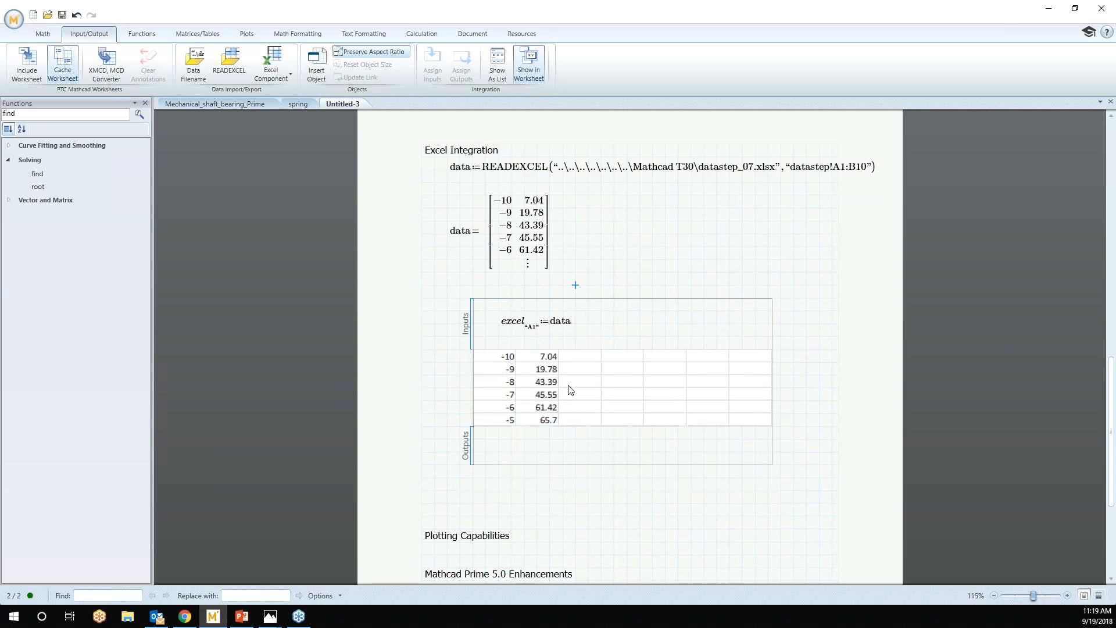
{"action": "double_click", "coordinate": [557, 374]}
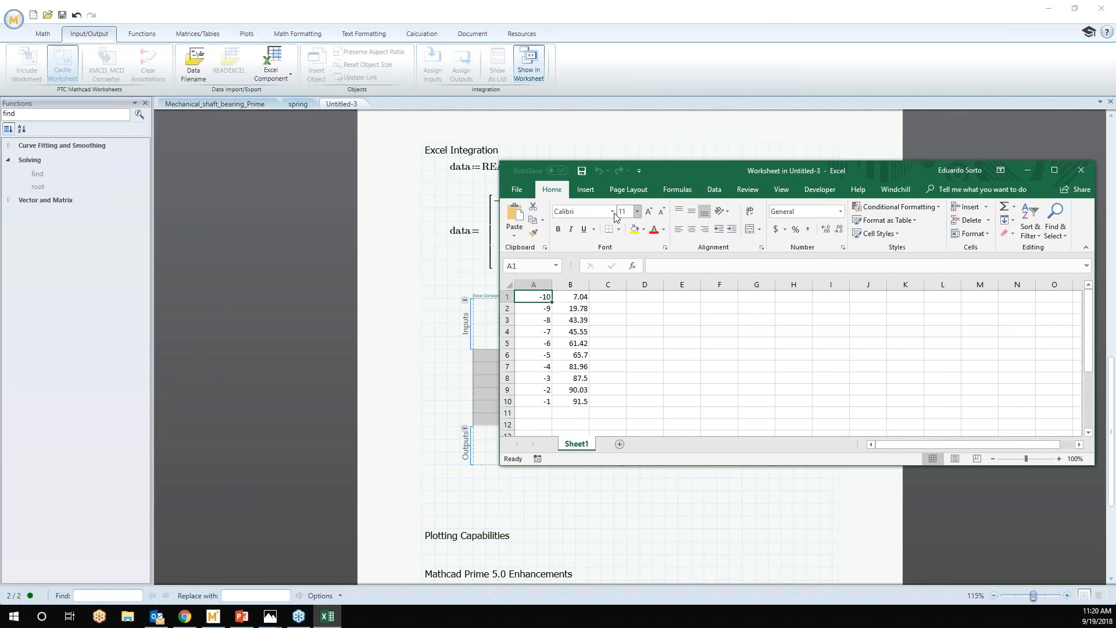
{"action": "left_click_drag", "start_coordinate": [894, 170], "coordinate": [909, 201]}
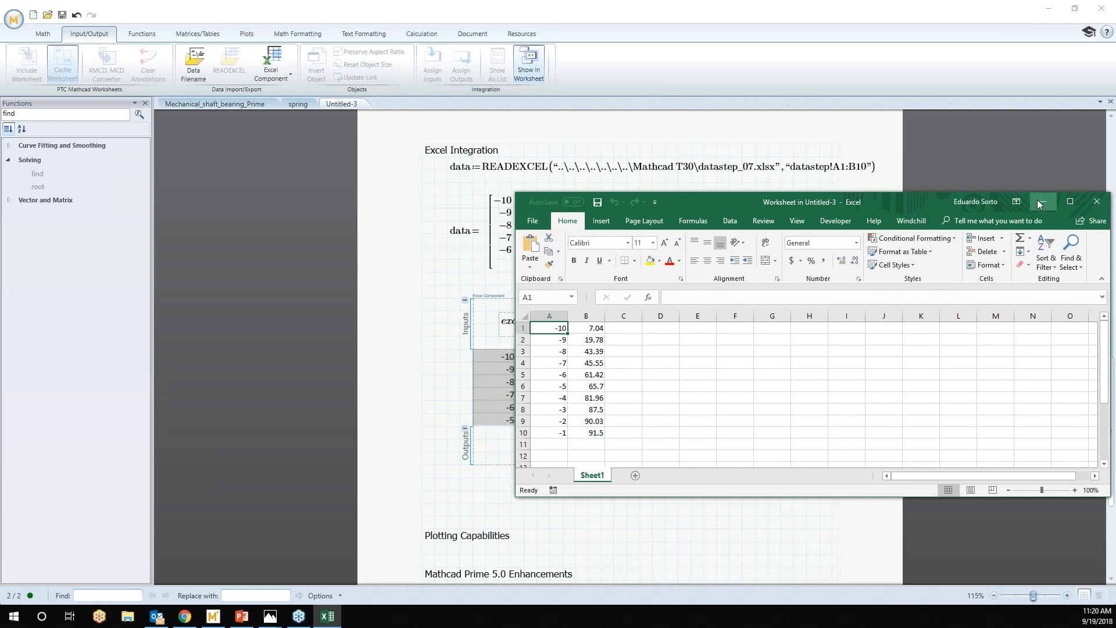
{"action": "left_click", "coordinate": [1097, 202]}
{"action": "left_click", "coordinate": [499, 448]}
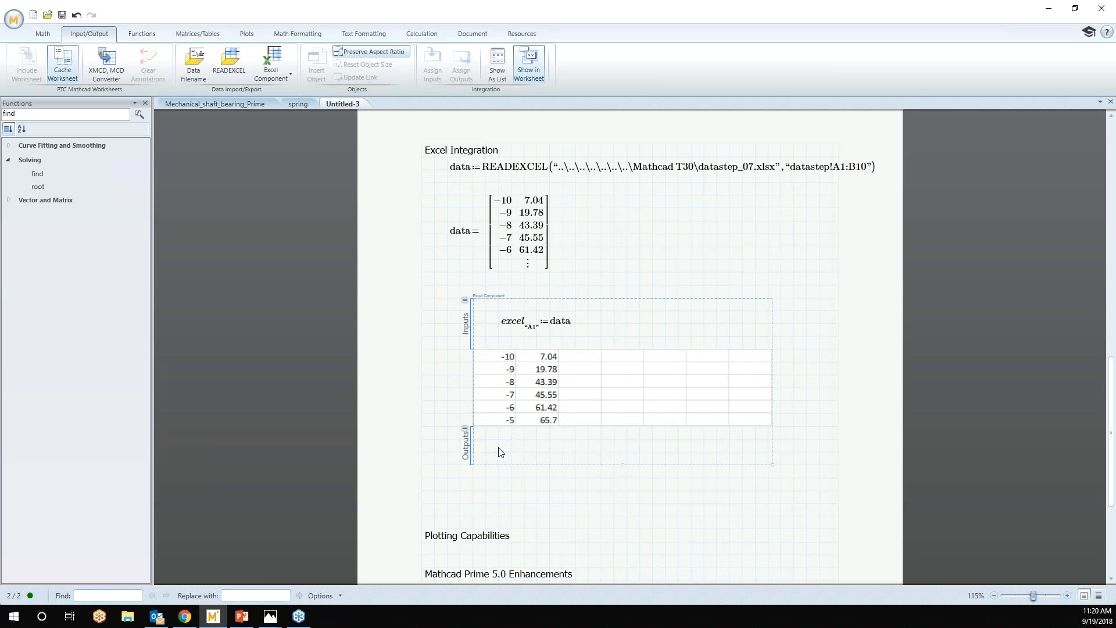
In the embedded worksheet, enter =SUM(A2:B2) in C2, fill the formula over C1:C10, and close the worksheet
{"action": "double_click", "coordinate": [581, 388]}
{"action": "left_click", "coordinate": [540, 303]}
{"action": "type", "text": "=sum("}
{"action": "left_click_drag", "start_coordinate": [467, 302], "coordinate": [503, 302]}
{"action": "key", "text": "Return"}
{"action": "left_click", "coordinate": [541, 302]}
{"action": "left_click_drag", "start_coordinate": [559, 307], "coordinate": [552, 291]}
{"action": "left_click_drag", "start_coordinate": [559, 307], "coordinate": [560, 398]}
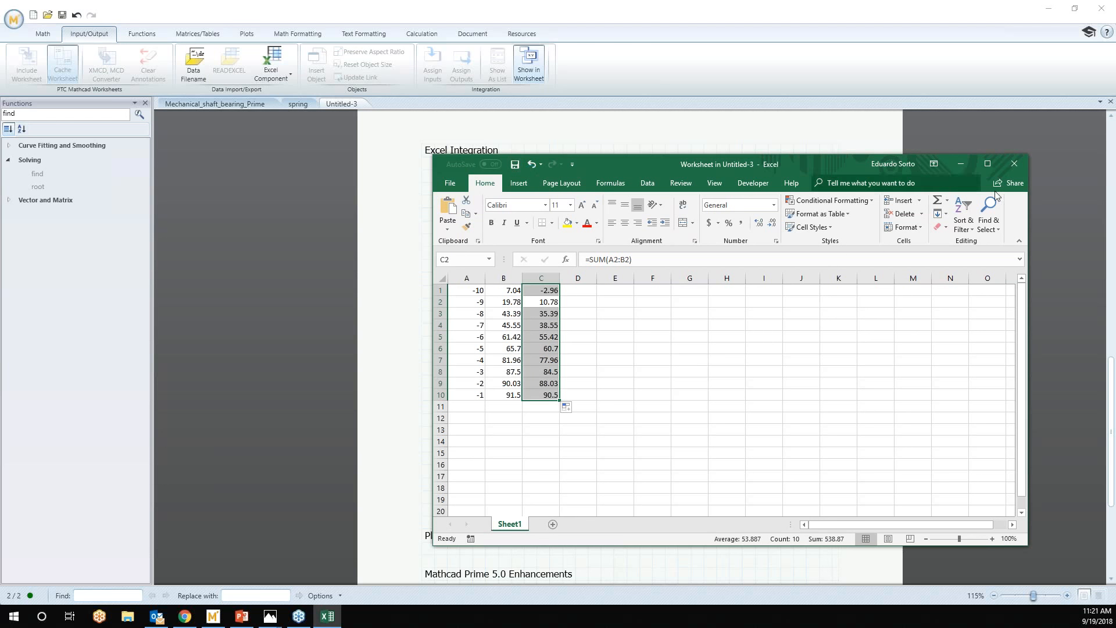
{"action": "left_click", "coordinate": [1009, 168]}
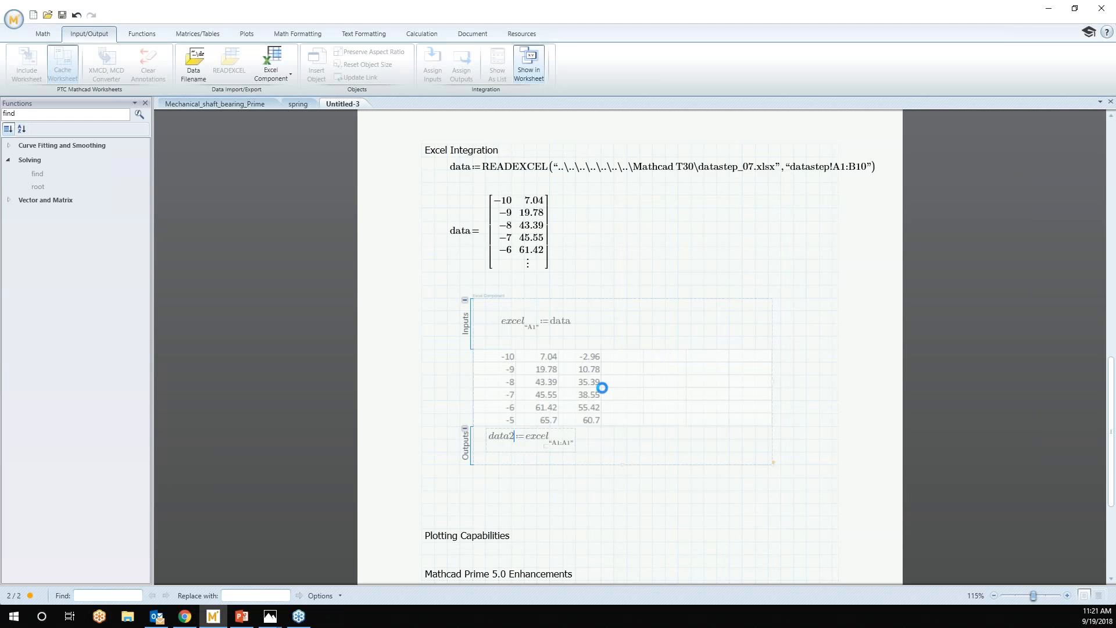
Set the cell range of the data2 output expression to A1:C10
{"action": "scroll", "coordinate": [561, 366], "scroll_direction": "down", "scroll_amount": 1}
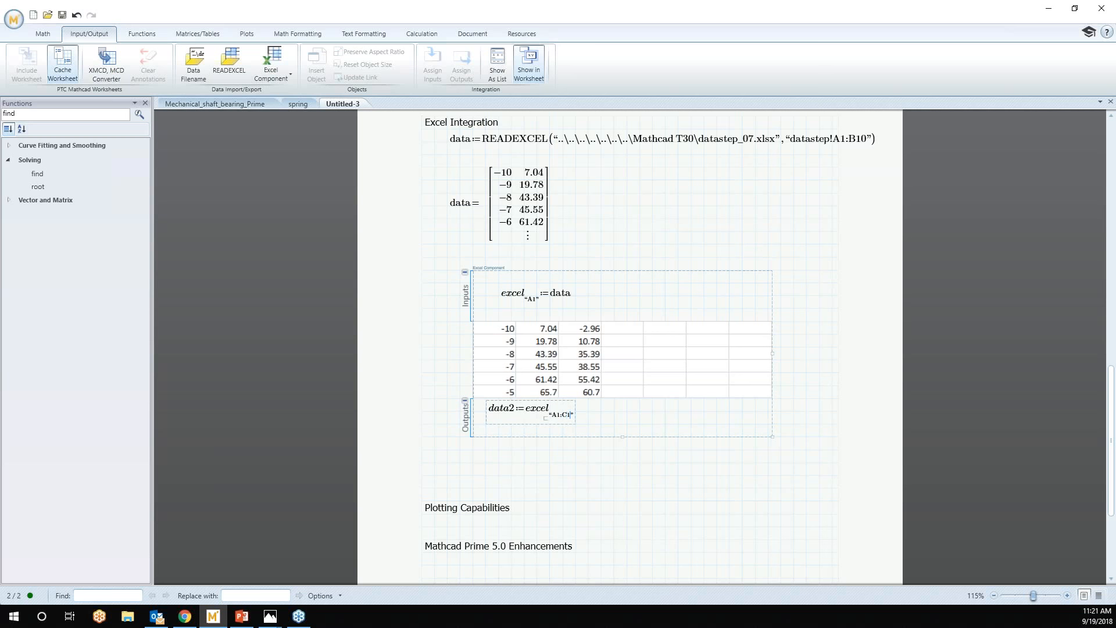
{"action": "type", "text": "0"}
Start entering the output variable's name in lowercase in a new math region below the Excel component
{"action": "left_click", "coordinate": [479, 471]}
{"action": "type", "text": "DATA"}
{"action": "key", "text": "BackSpace"}
{"action": "key", "text": "BackSpace"}
{"action": "key", "text": "BackSpace"}
{"action": "key", "text": "BackSpace"}
{"action": "type", "text": "dat"}
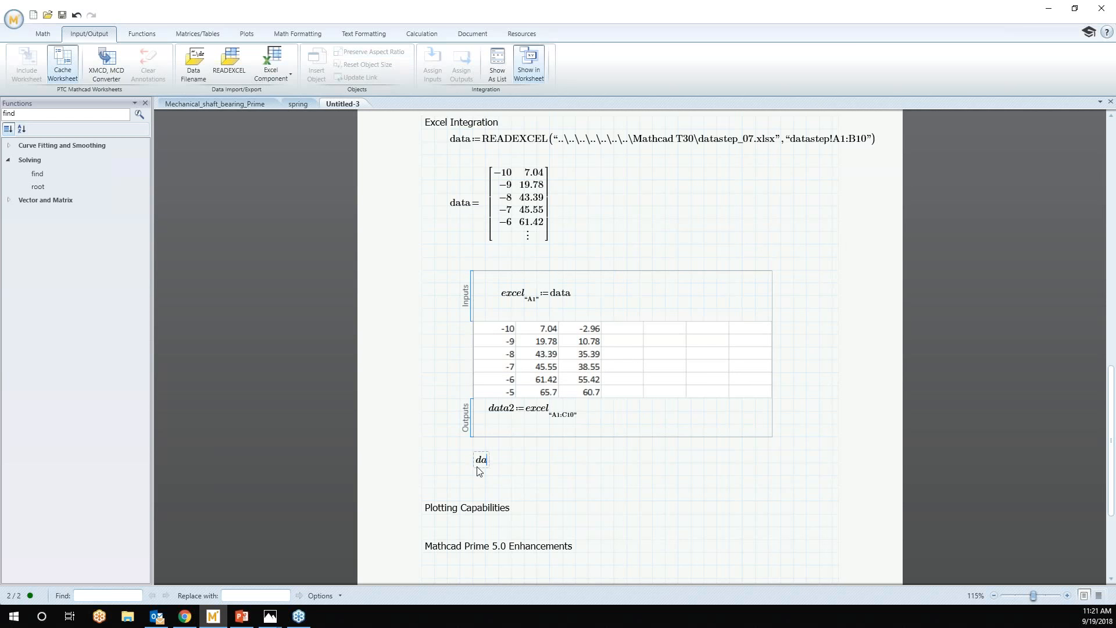